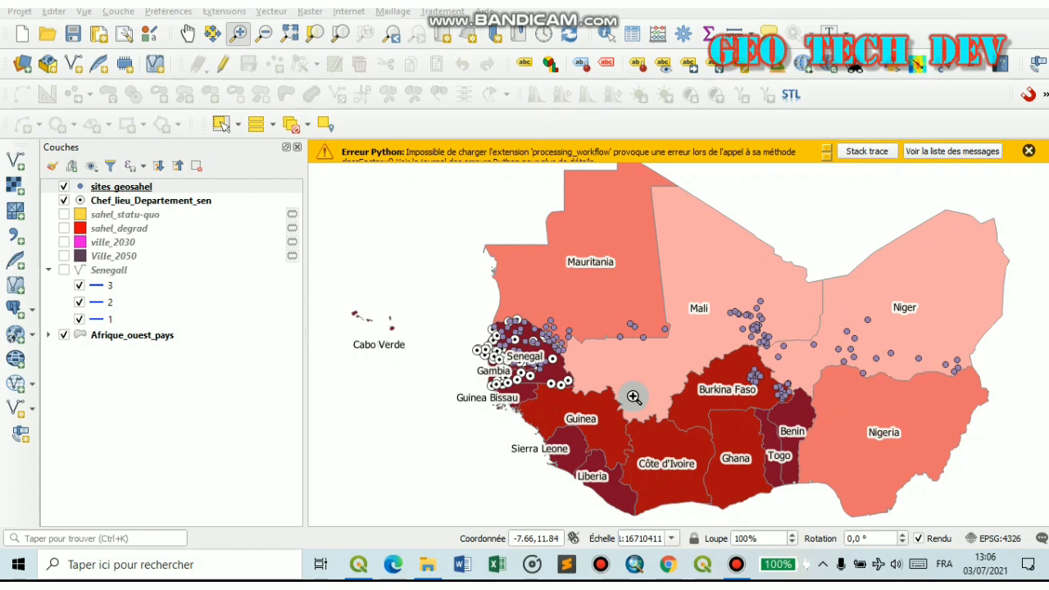
Show the ville_2030 and Ville_2050 buffer layers and examine them around the towns on Senegal's west coast.
drag(466, 336, 557, 401)
drag(502, 222, 566, 281)
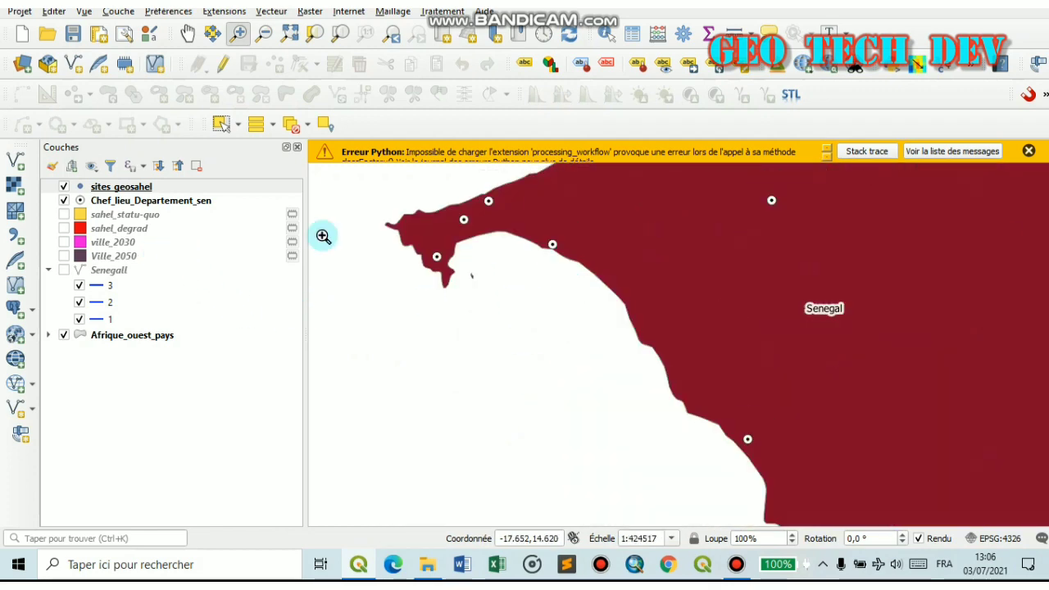
click(64, 243)
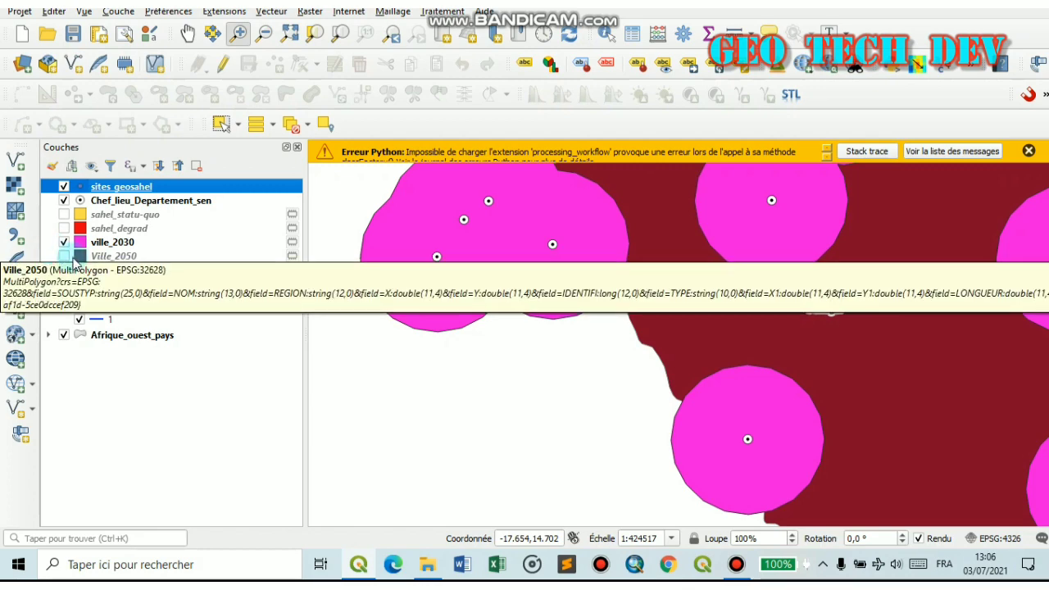
click(64, 256)
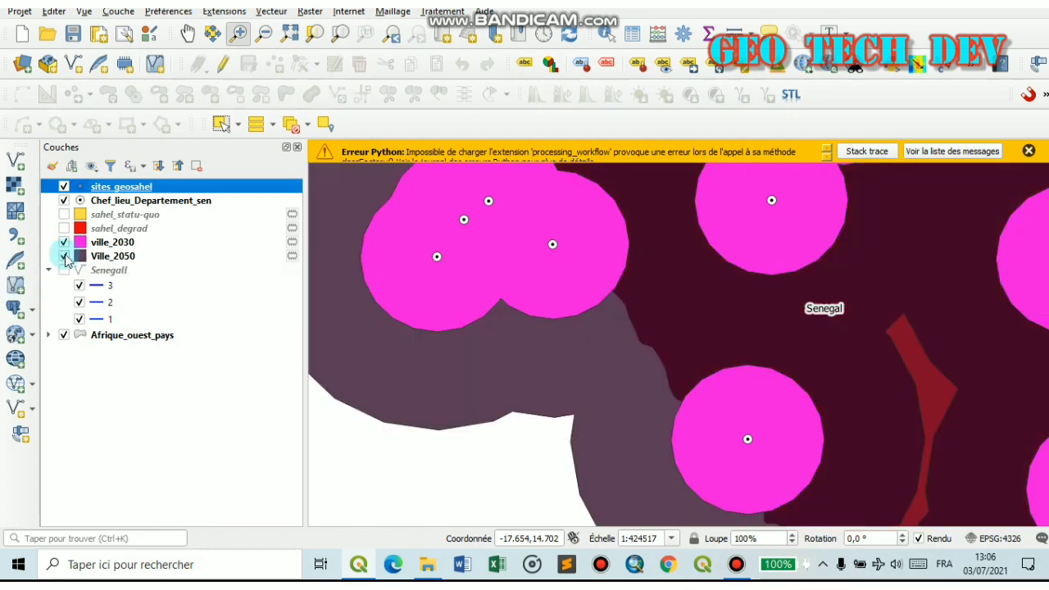
scroll(477, 289, down, 1)
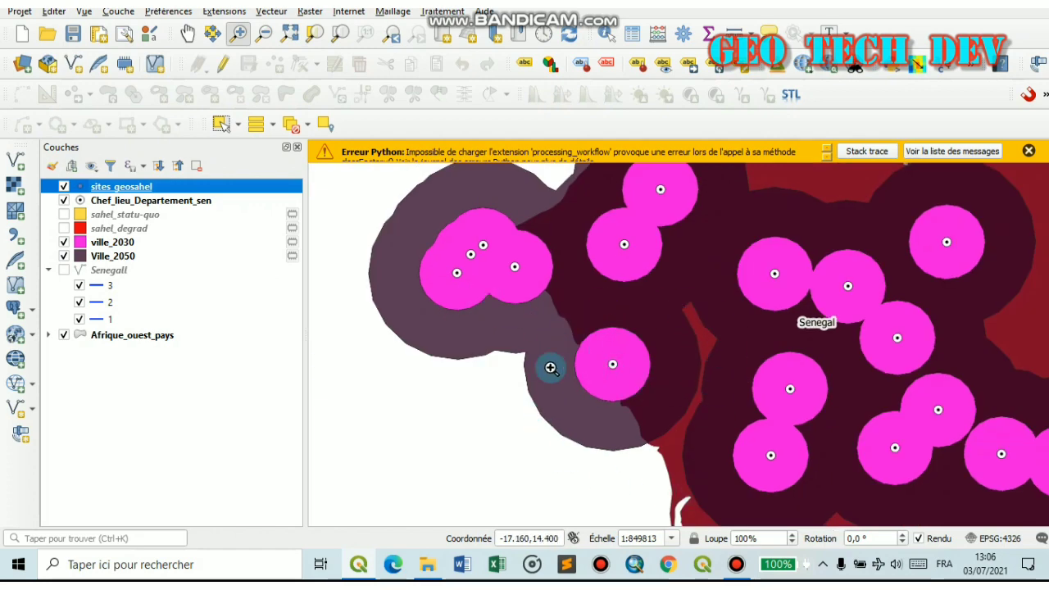
scroll(551, 368, down, 1)
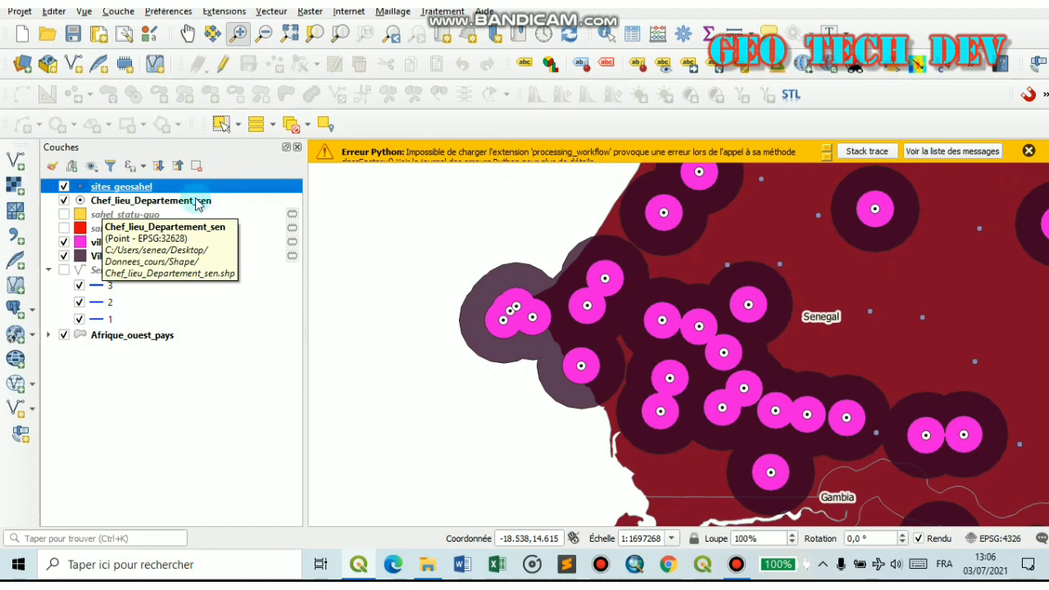
Show the sahel_statu-quo and sahel_degrad layers and examine the buffers around the sites in northern Senegal.
click(63, 214)
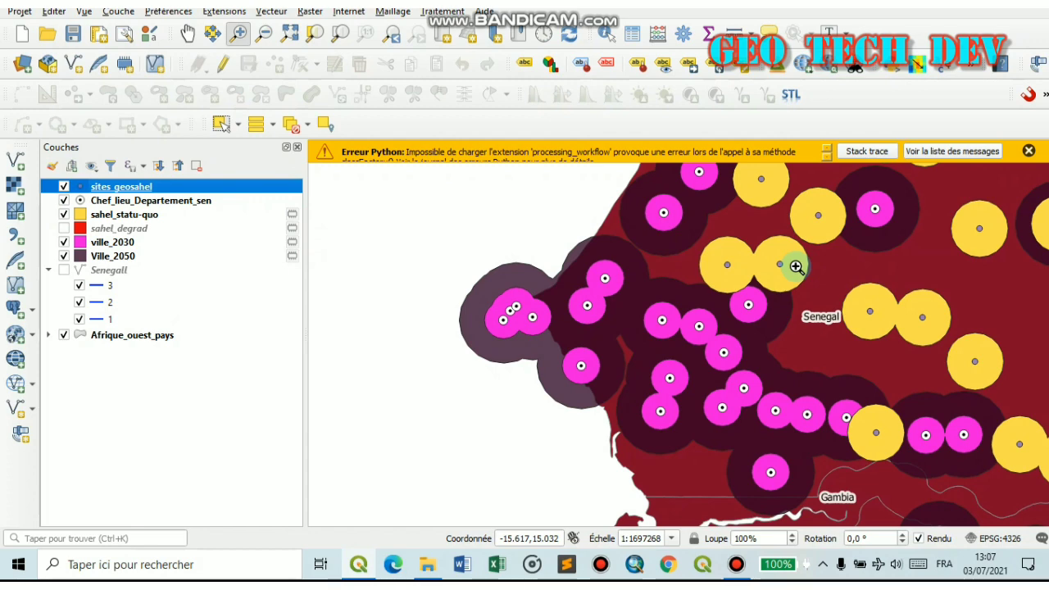
drag(420, 351, 563, 288)
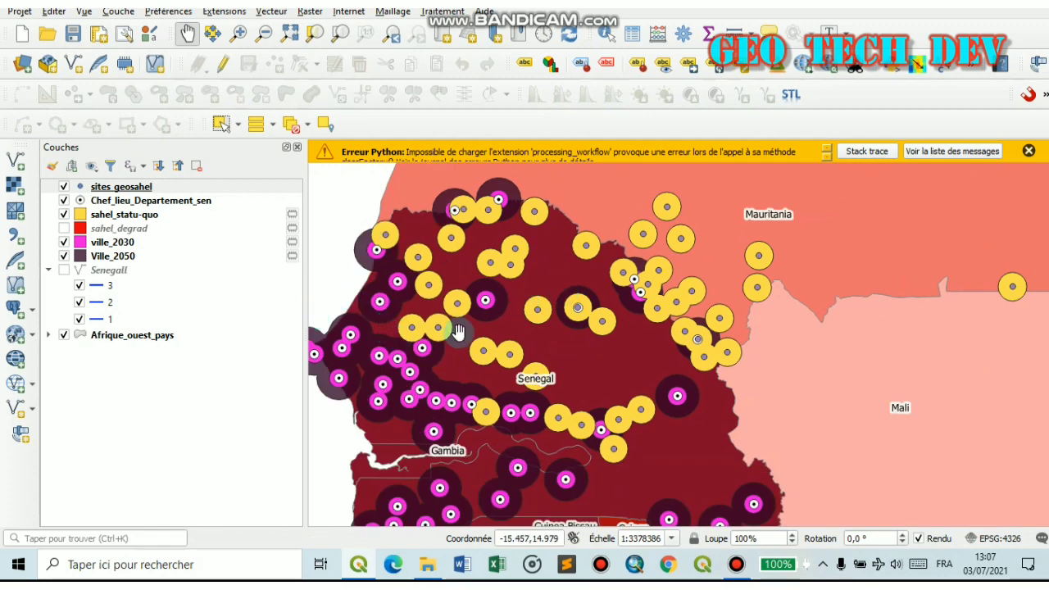
scroll(402, 329, up, 1)
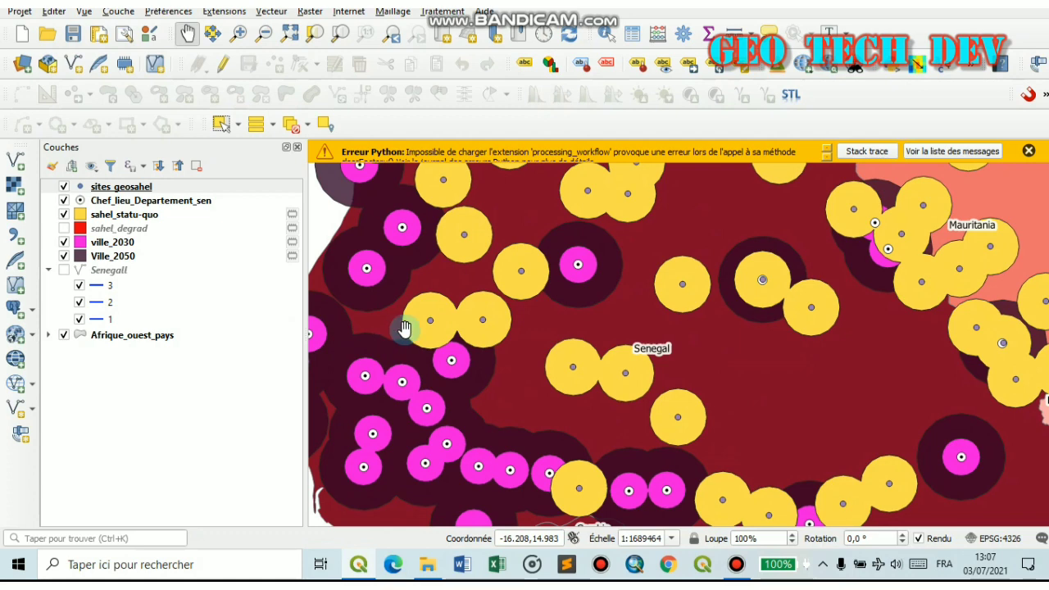
click(65, 229)
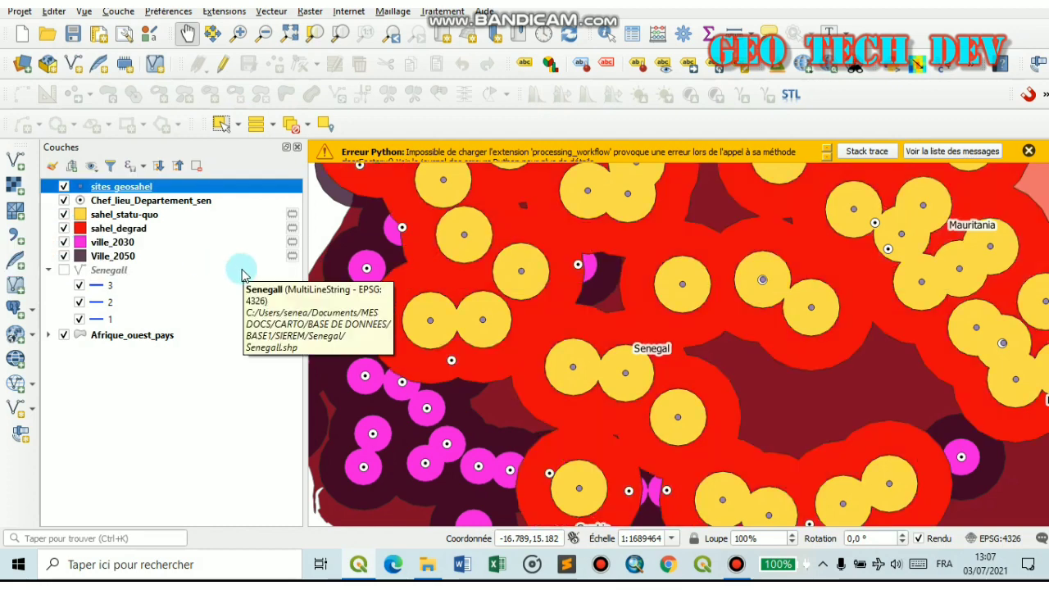
Select the sites_geosahel layer and open the Tampon geoprocessing tool.
click(204, 229)
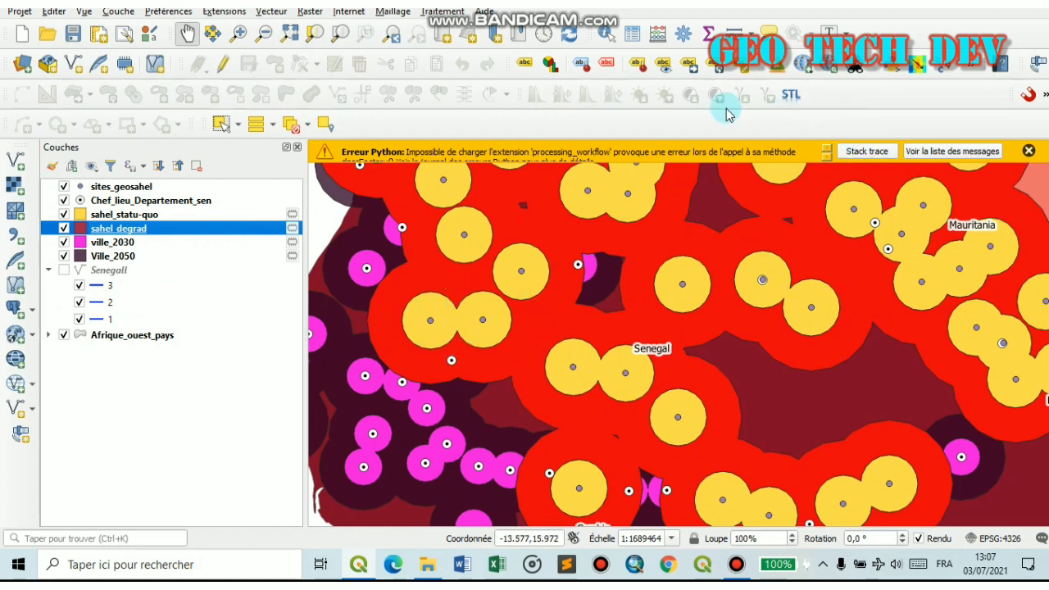
click(164, 187)
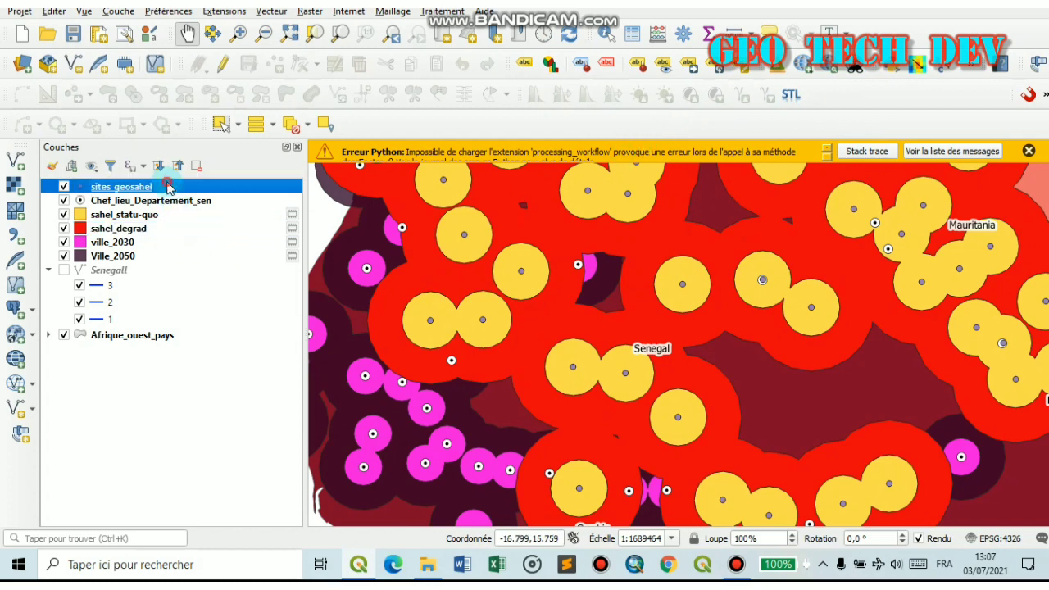
click(630, 34)
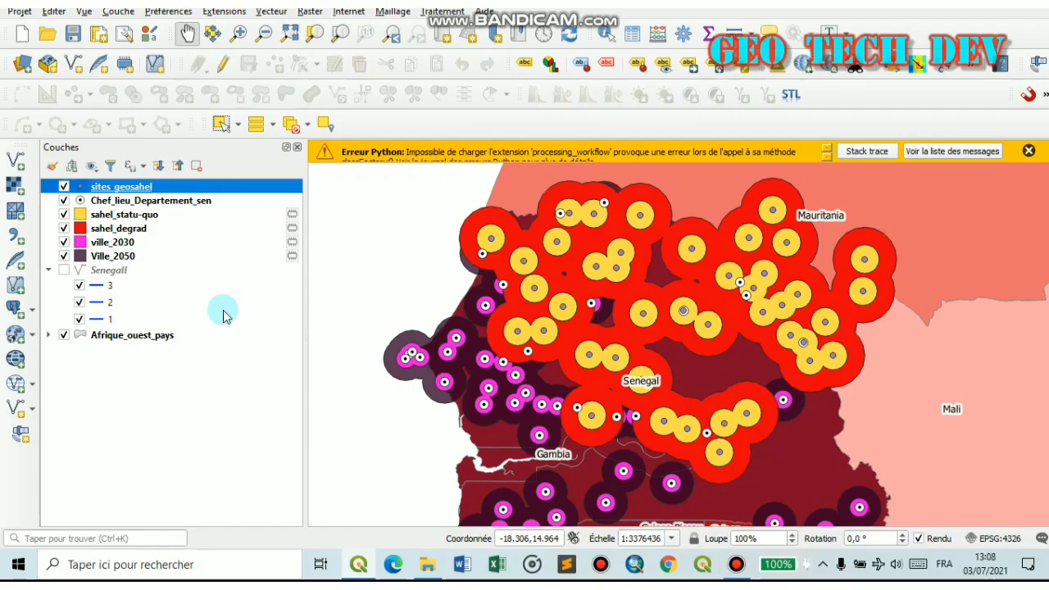
click(271, 10)
mouse_move(406, 49)
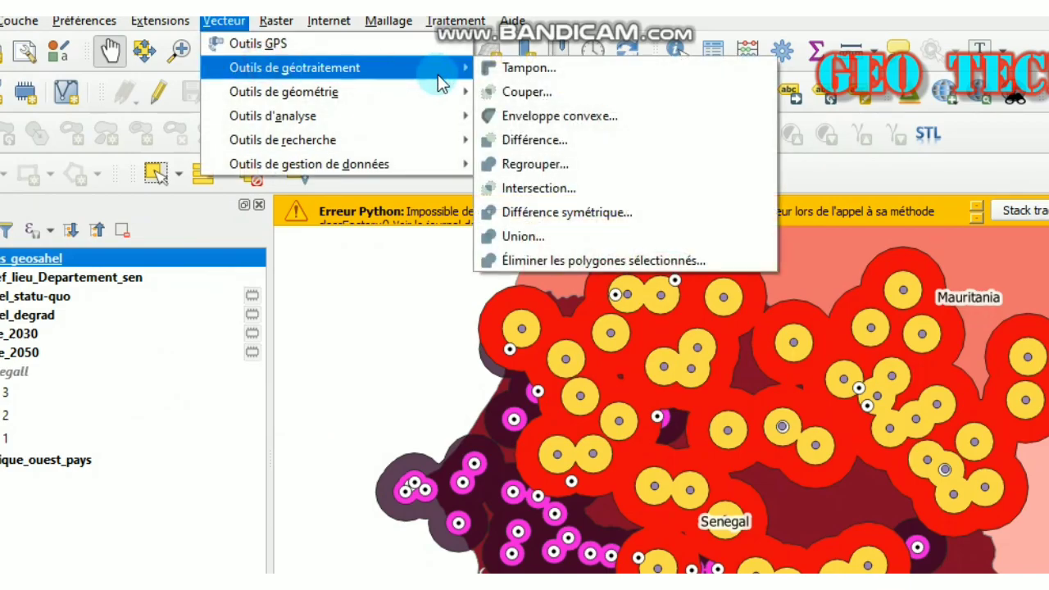
click(503, 69)
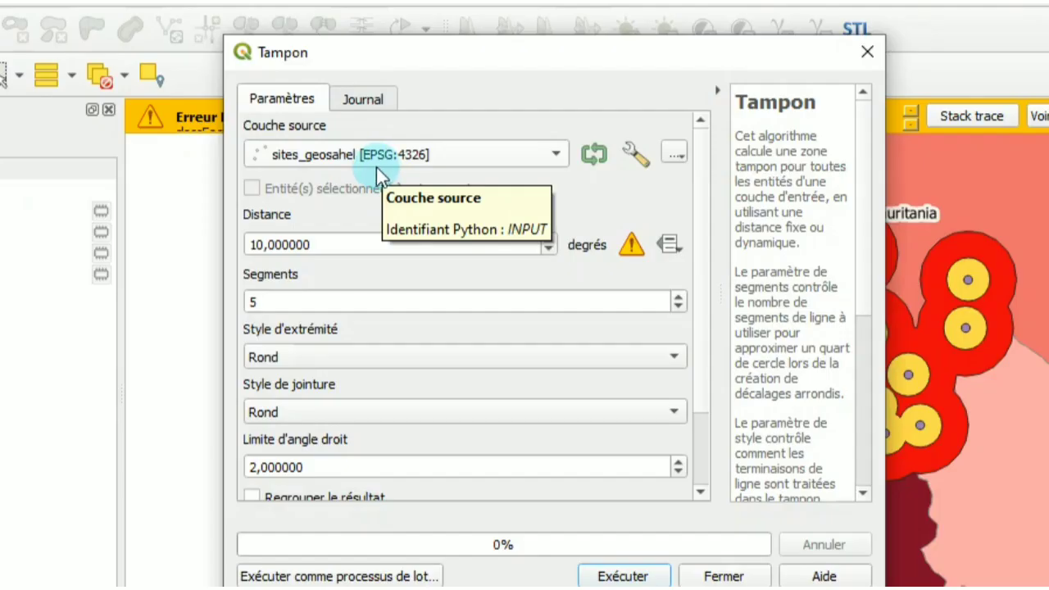
Choose Chef_lieu_Departement_sen as the buffer's source layer and hide the sahel_statu-quo, sahel_degrad, ville_2030 and Ville_2050 layers.
click(376, 167)
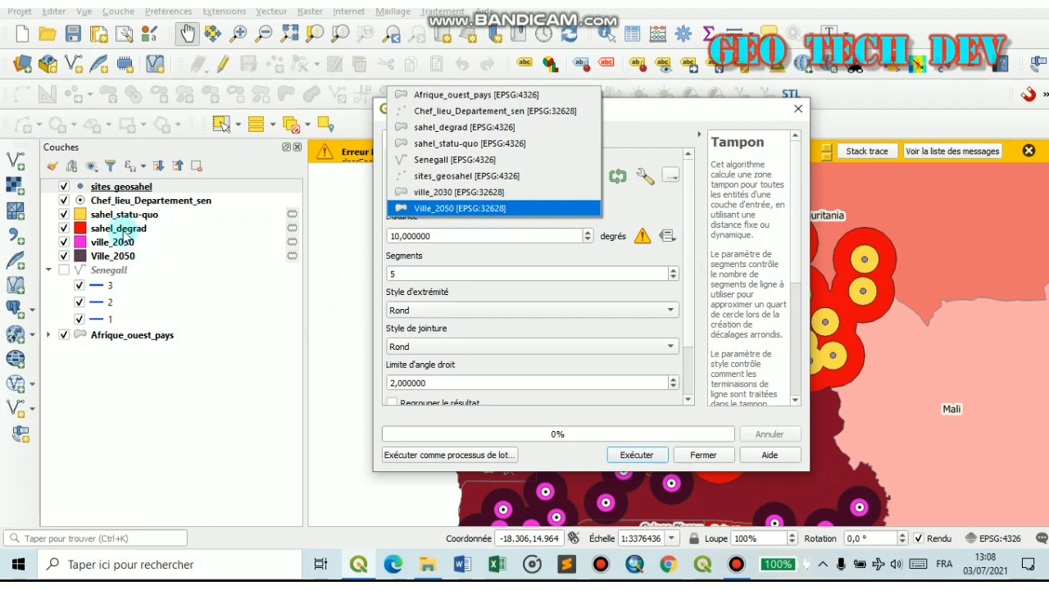
click(491, 176)
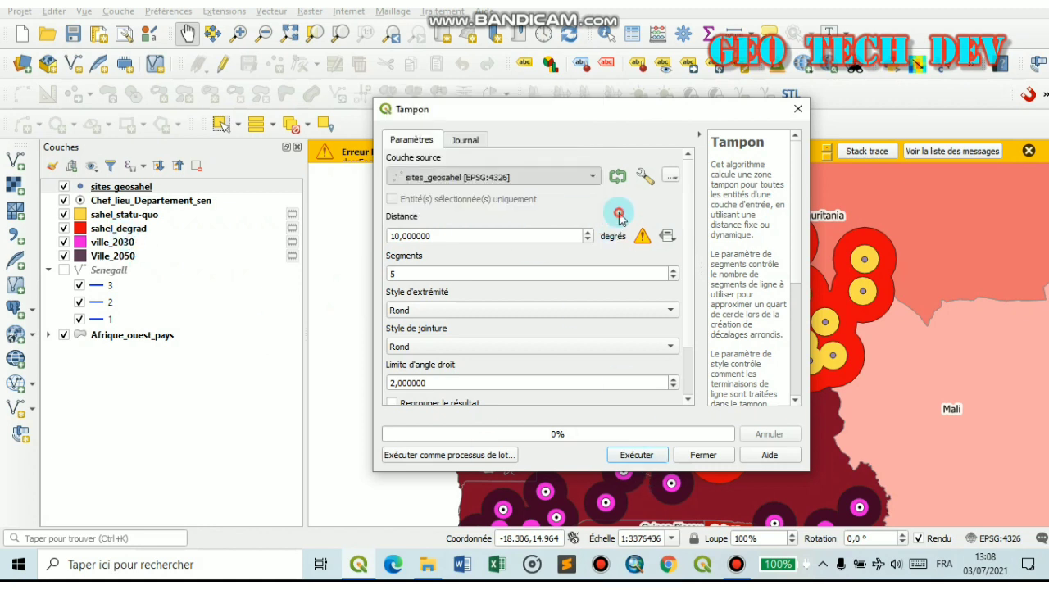
click(483, 185)
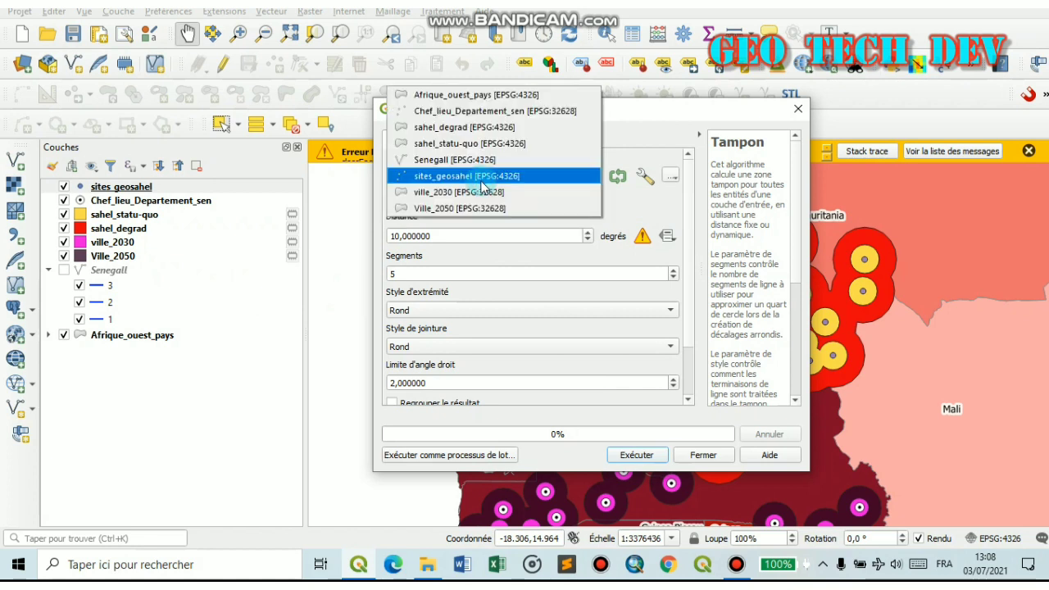
click(461, 111)
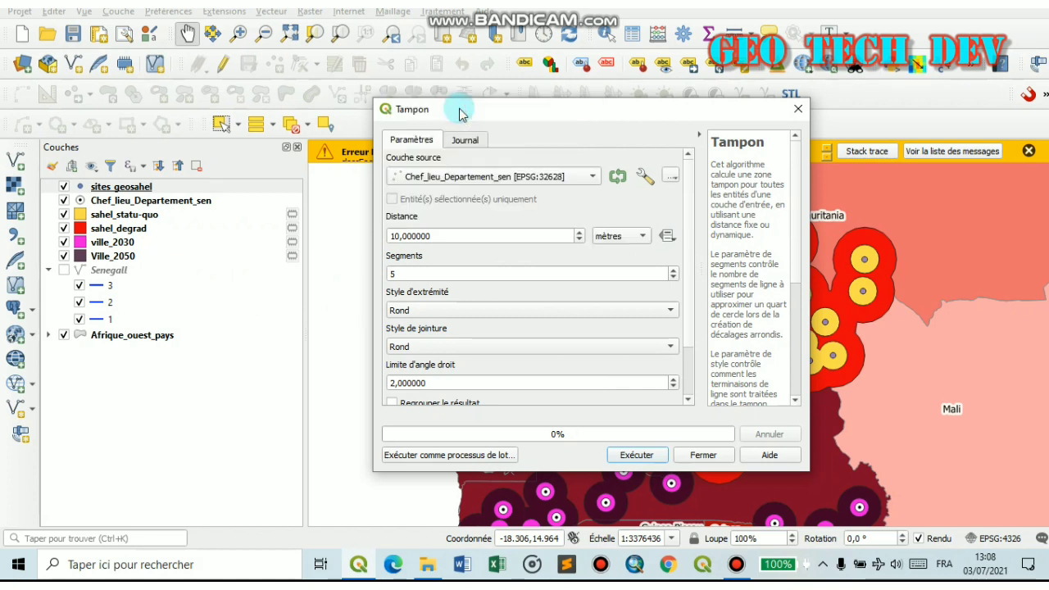
click(65, 242)
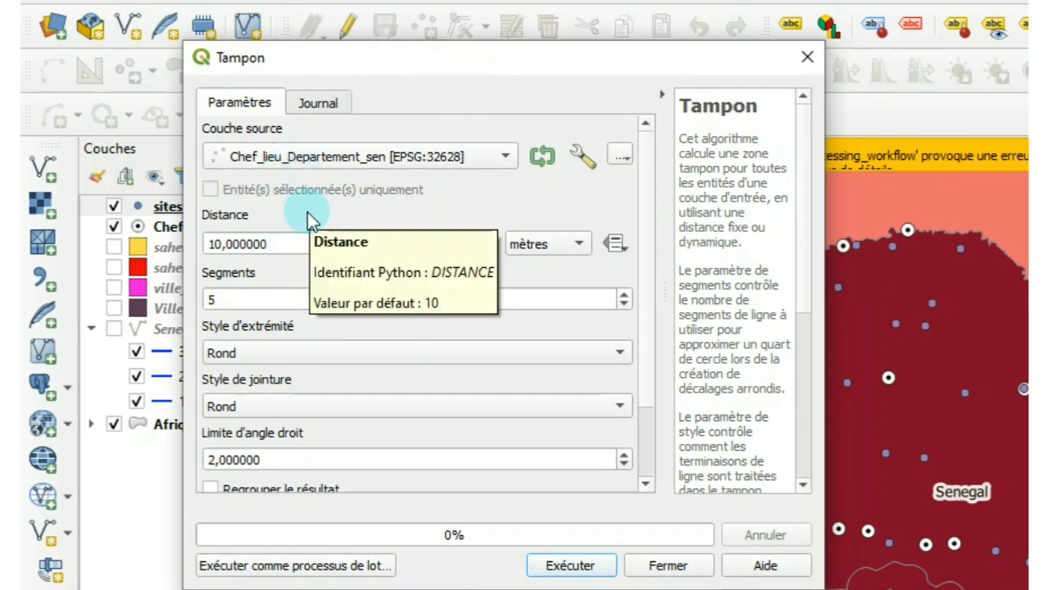
drag(363, 62, 403, 29)
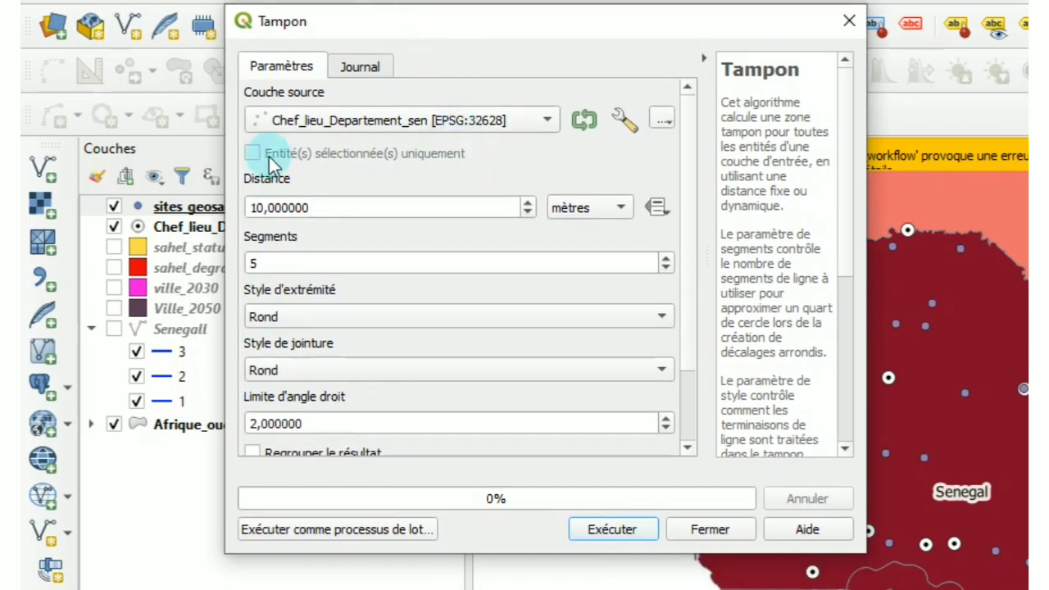
Buffer Chef_lieu_Departement_sen at 10 kilometres without dissolving the result, as a temporary layer.
click(612, 209)
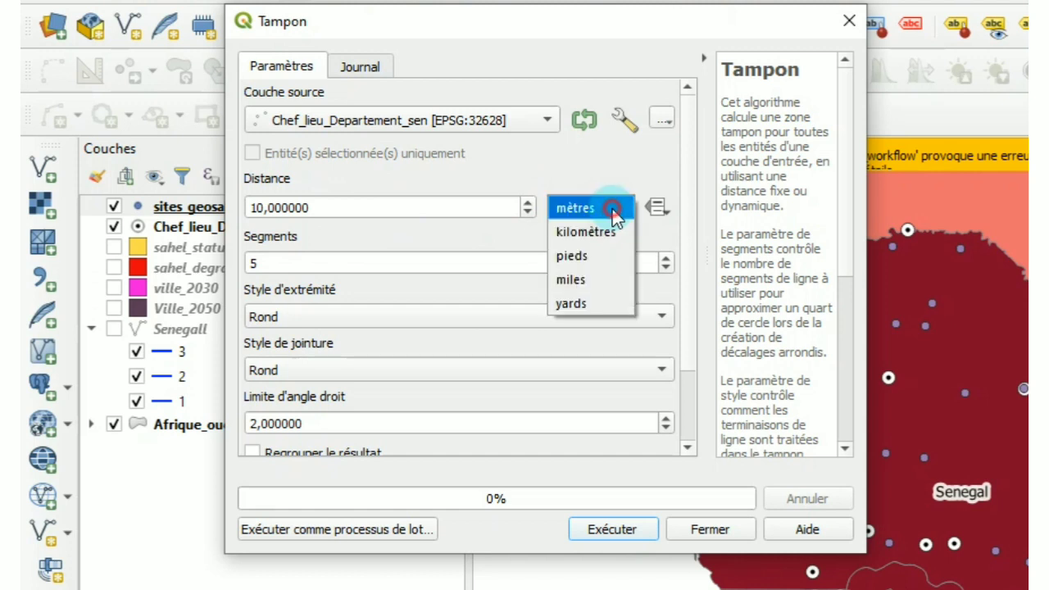
click(603, 232)
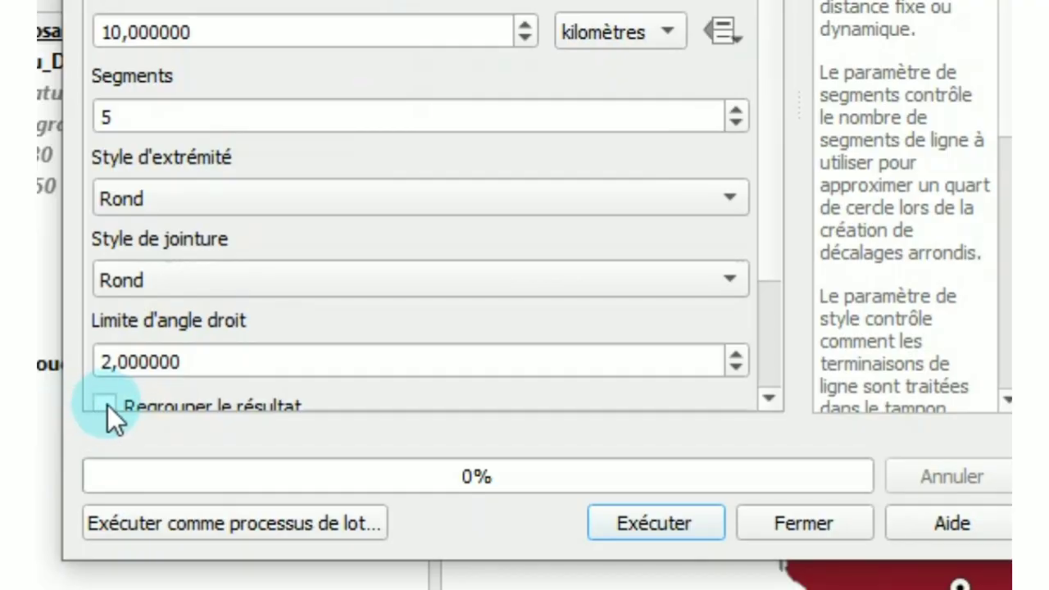
click(110, 404)
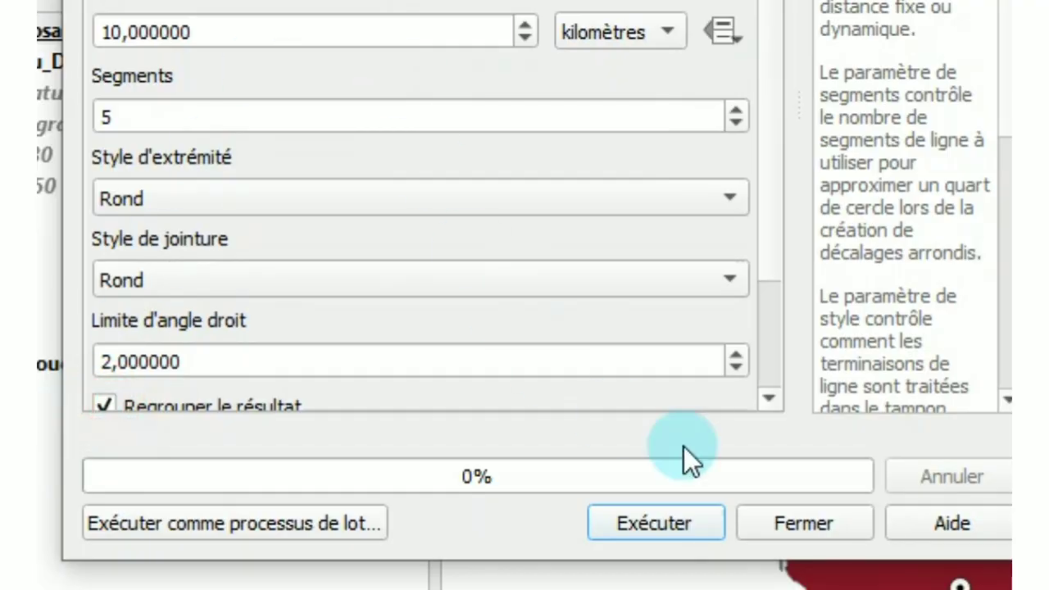
scroll(732, 405, down, 2)
click(154, 405)
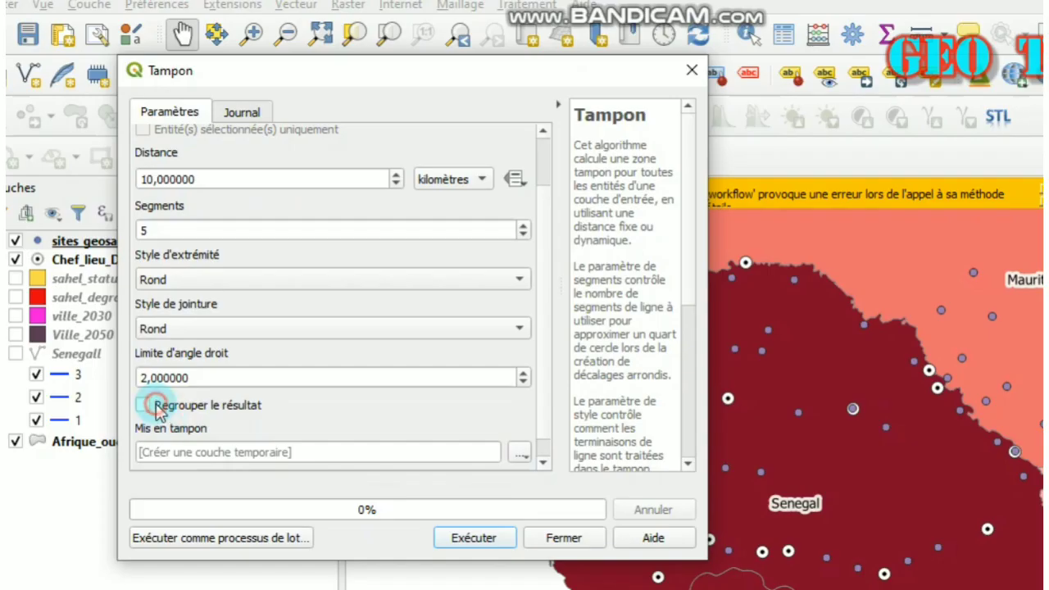
click(484, 540)
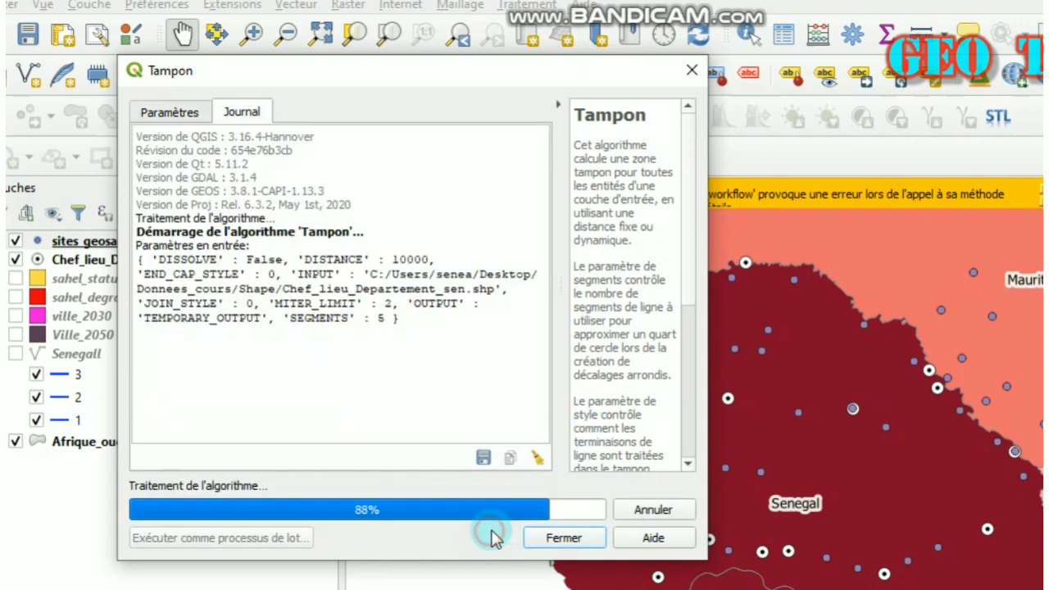
drag(462, 72, 1041, 98)
scroll(492, 480, up, 3)
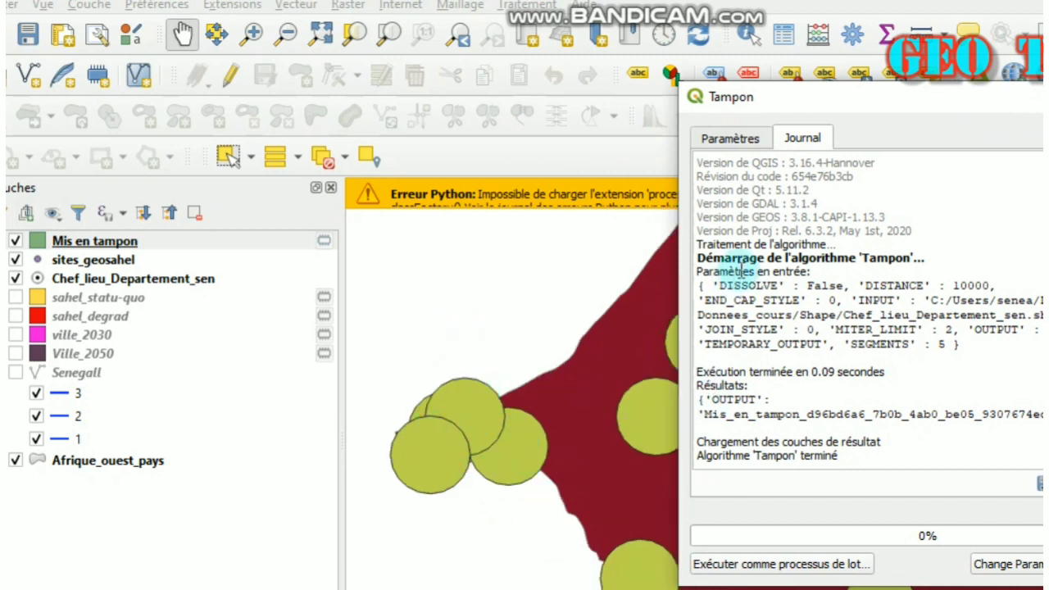
Run the 10 km buffer of Chef_lieu_Departement_sen again with the result dissolved.
click(761, 137)
scroll(765, 474, down, 1)
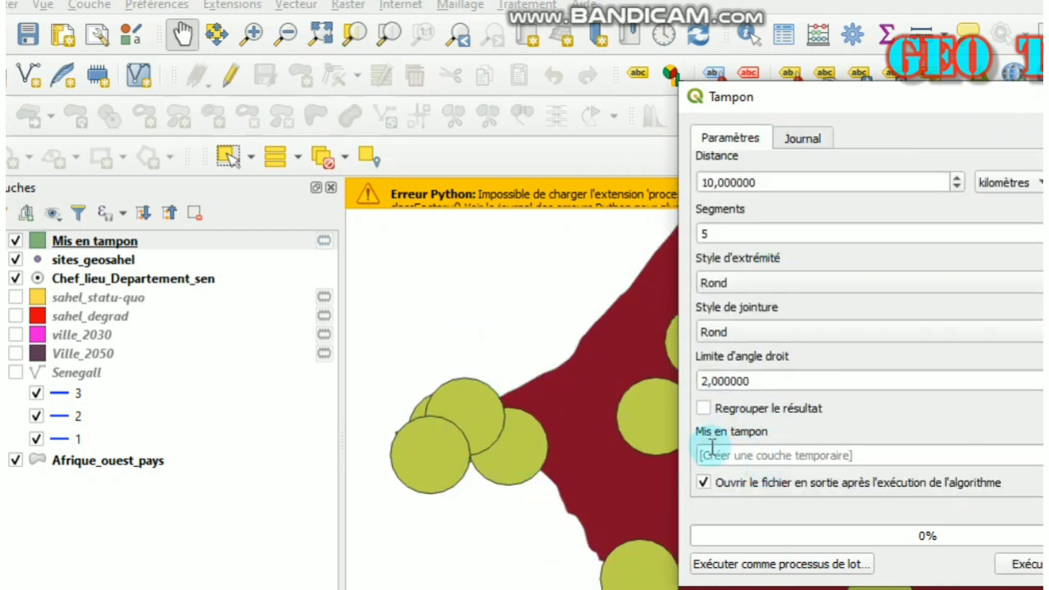
click(703, 408)
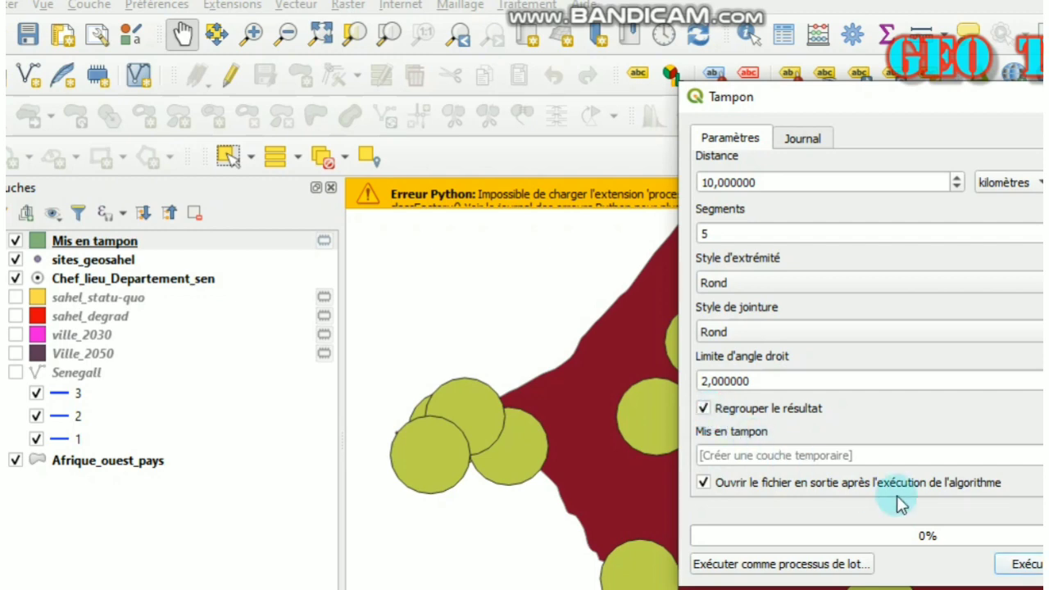
click(1016, 564)
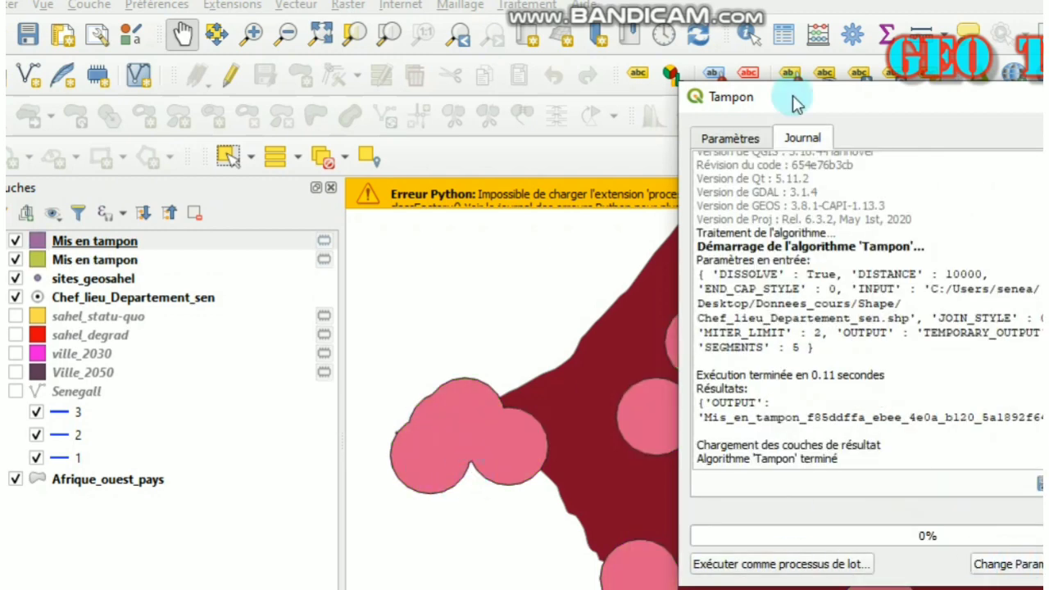
Create a dissolved 30 km buffer of Chef_lieu_Departement_sen and stack the layers with points above the 10 km buffer above the 30 km one.
click(727, 138)
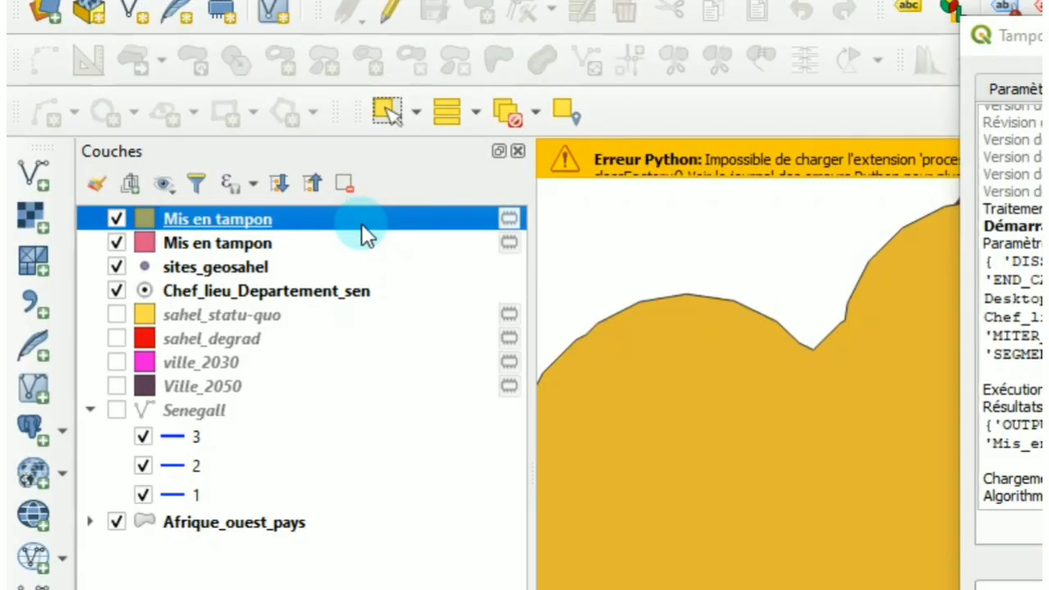
drag(361, 223, 309, 259)
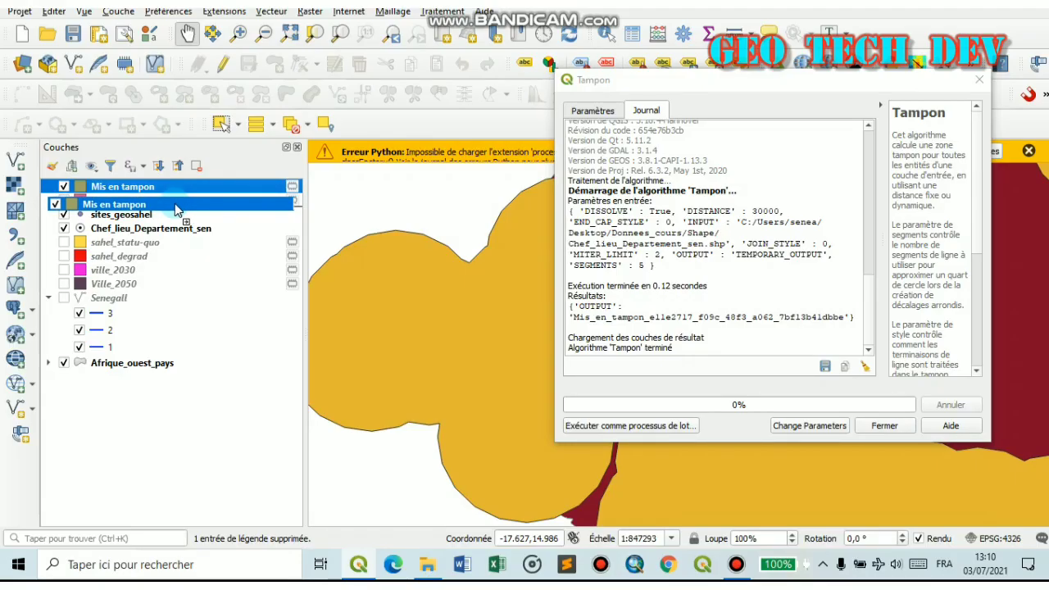
drag(176, 210, 156, 185)
scroll(485, 344, down, 1)
click(160, 218)
drag(151, 228, 143, 187)
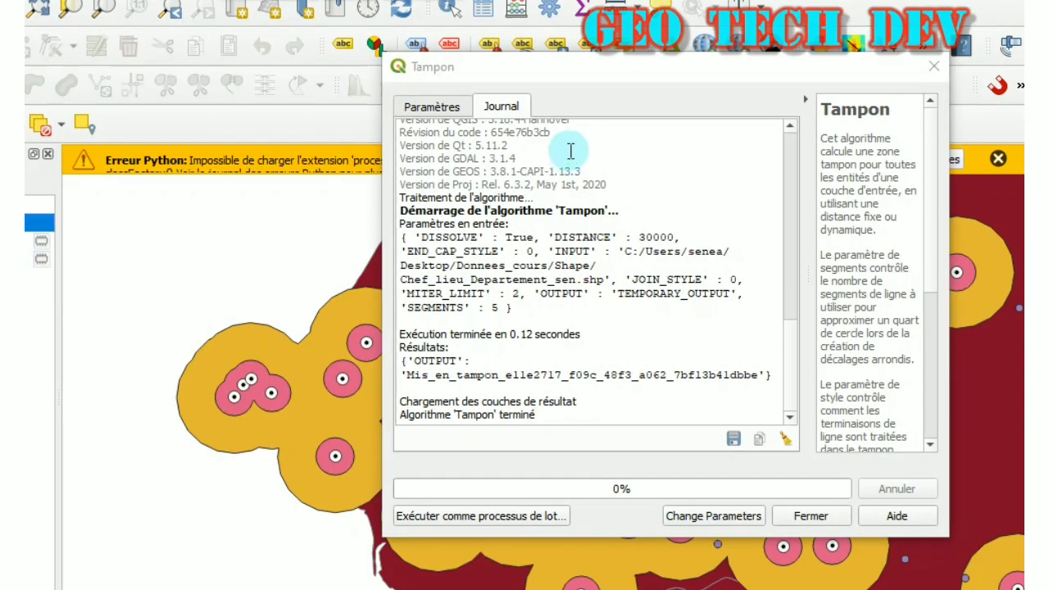
Return to the buffer parameters and change the source layer to sites_geosahel.
click(455, 106)
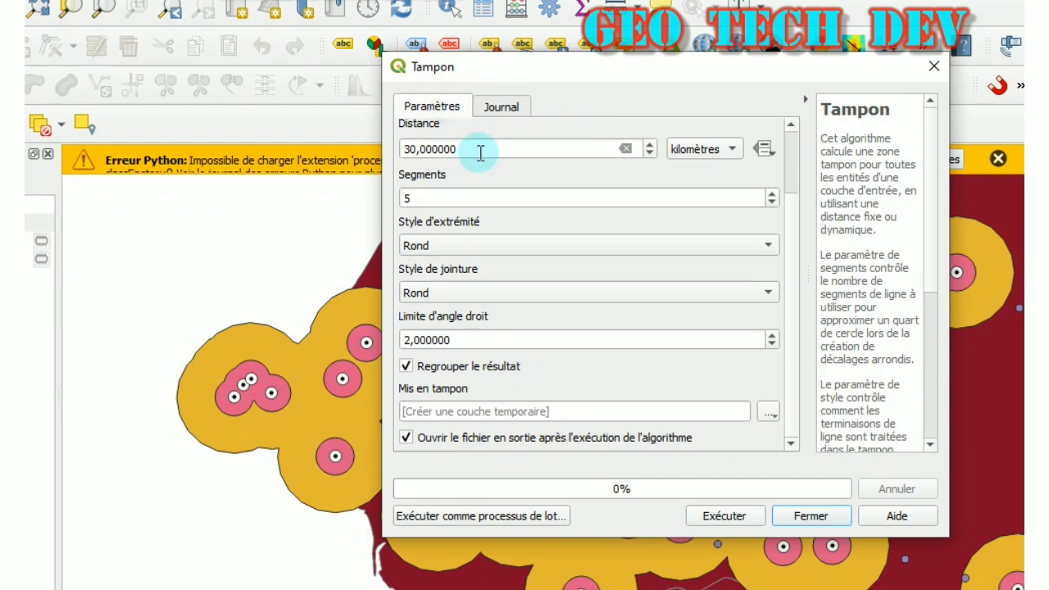
scroll(556, 165, up, 2)
click(556, 160)
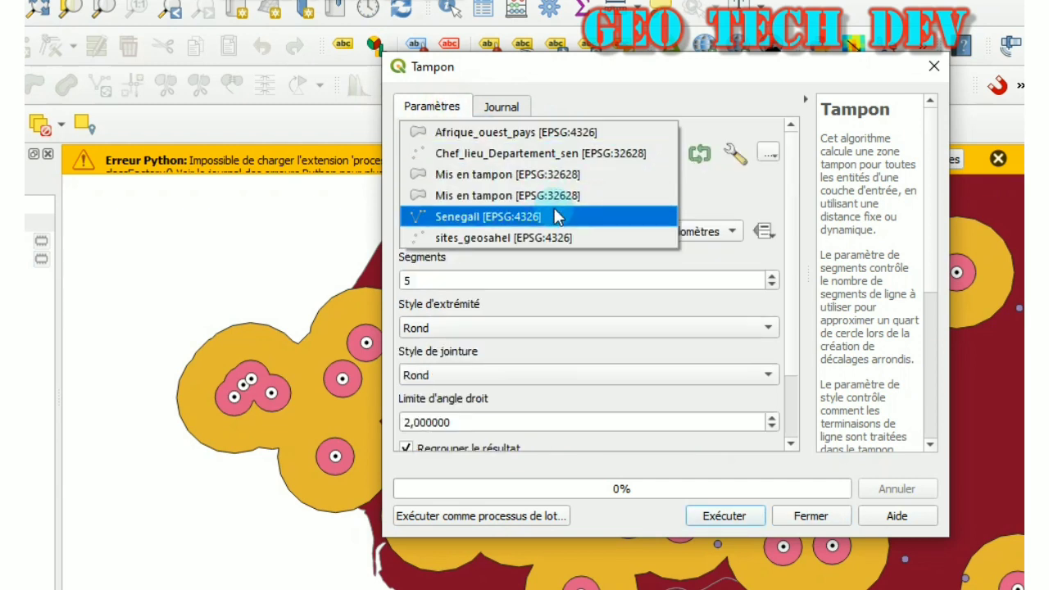
click(554, 235)
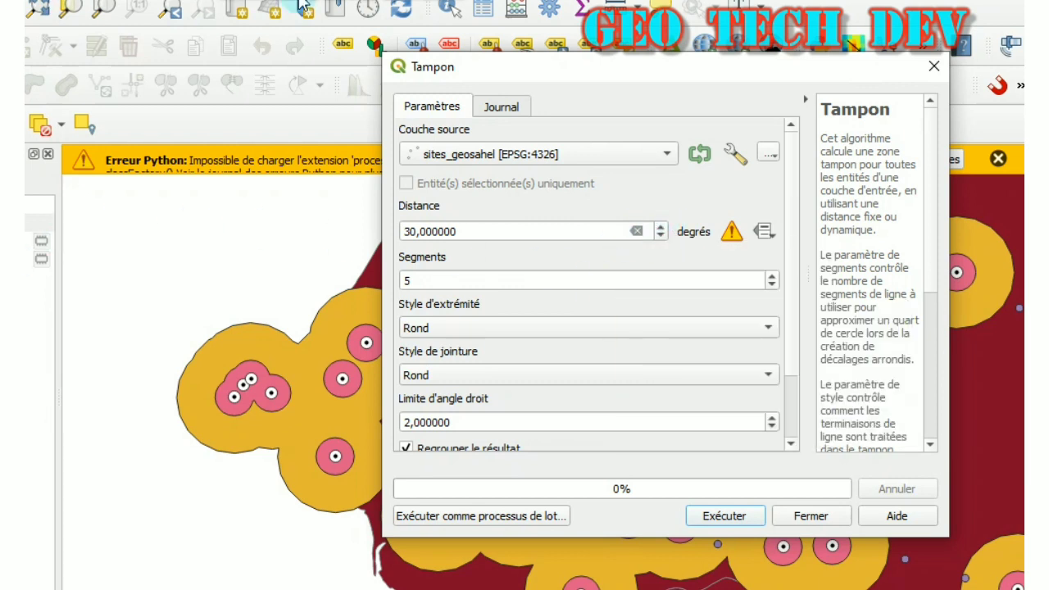
Clear the buffer distance and calculate 10 divided by 111 in the Calculator to convert 10 km to degrees.
click(661, 229)
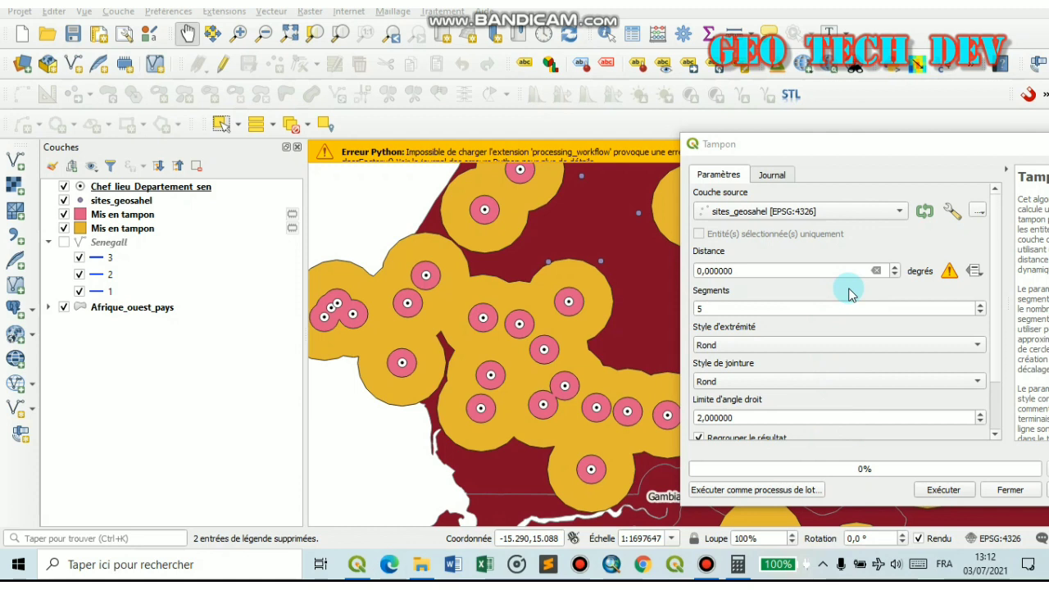
click(738, 563)
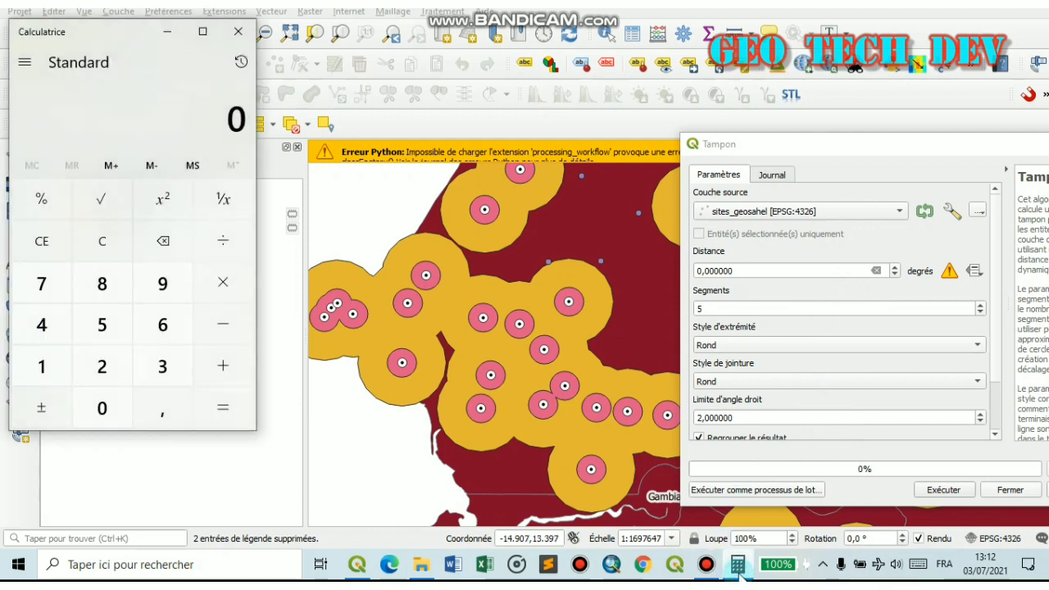
click(41, 366)
click(97, 407)
click(223, 240)
click(42, 370)
click(41, 370)
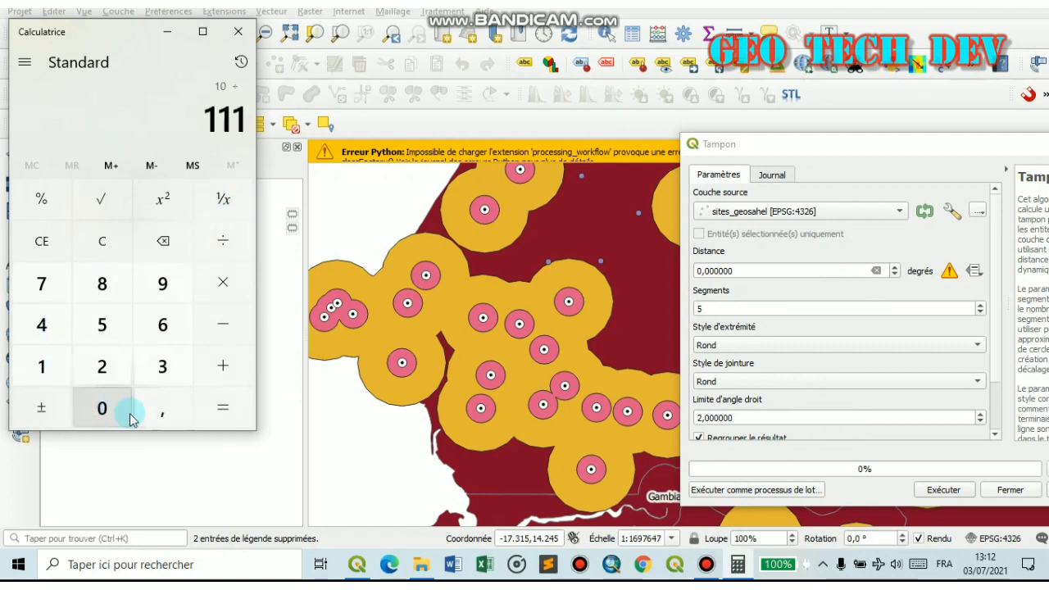
click(155, 408)
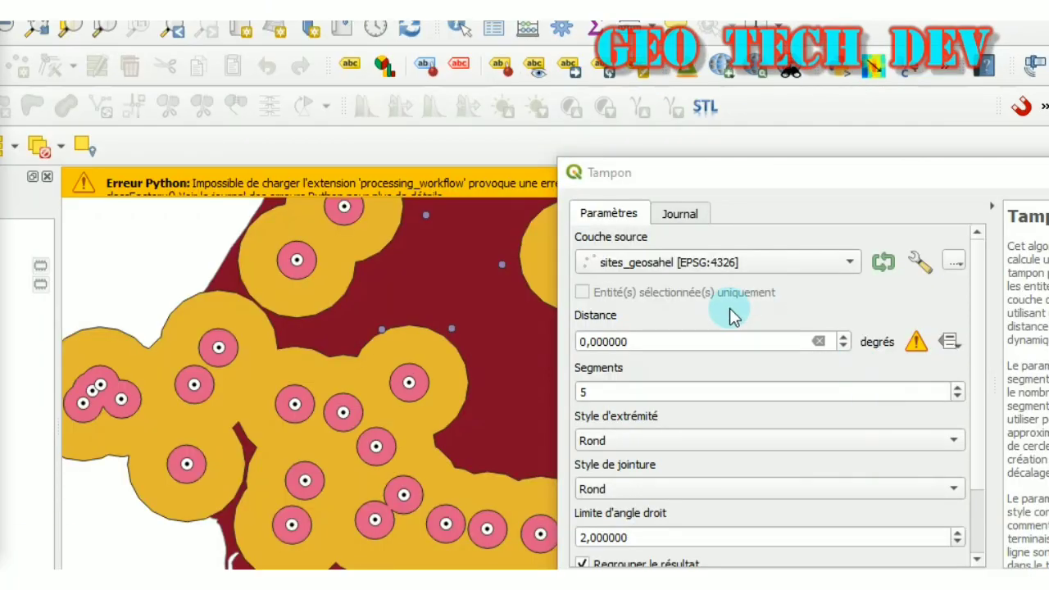
Create a dissolved 0.09-degree buffer around the sites_geosahel points as a temporary layer.
click(688, 343)
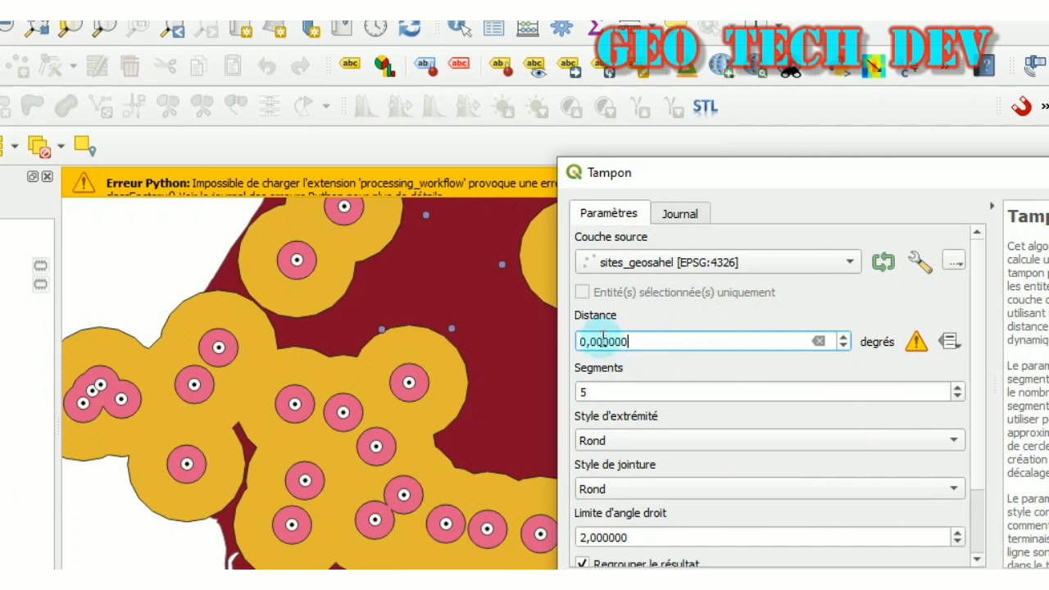
text(9)
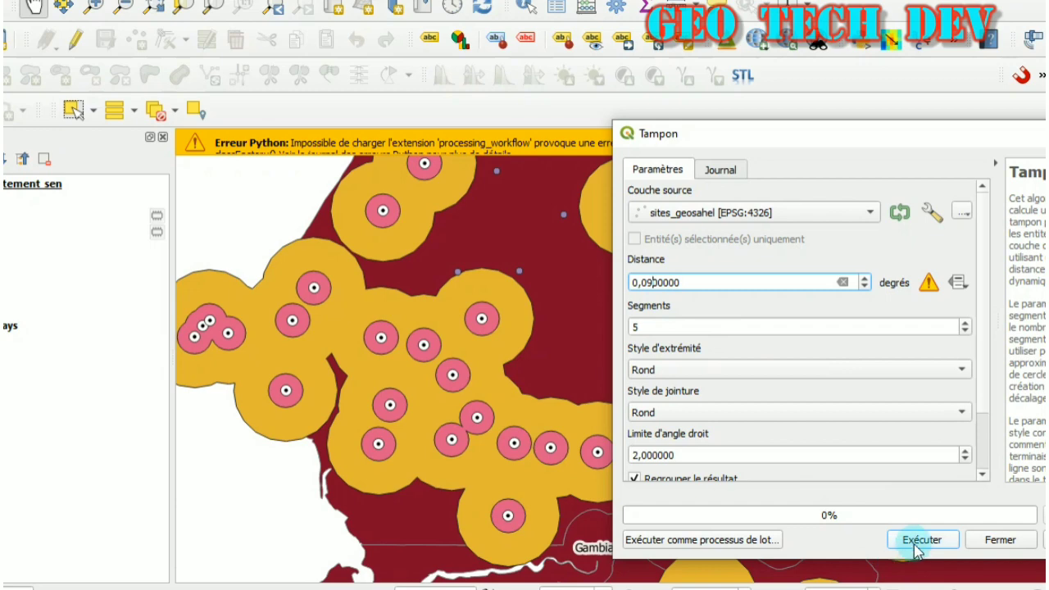
click(919, 541)
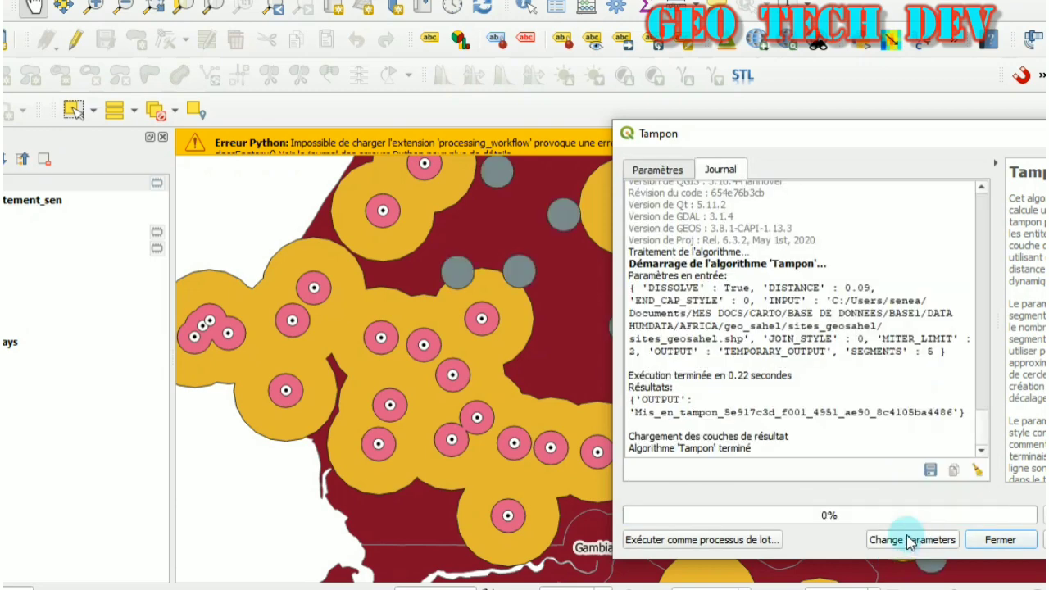
Return to the buffer parameters and create a second dissolved buffer of sites_geosahel at 0.2 degrees.
click(658, 170)
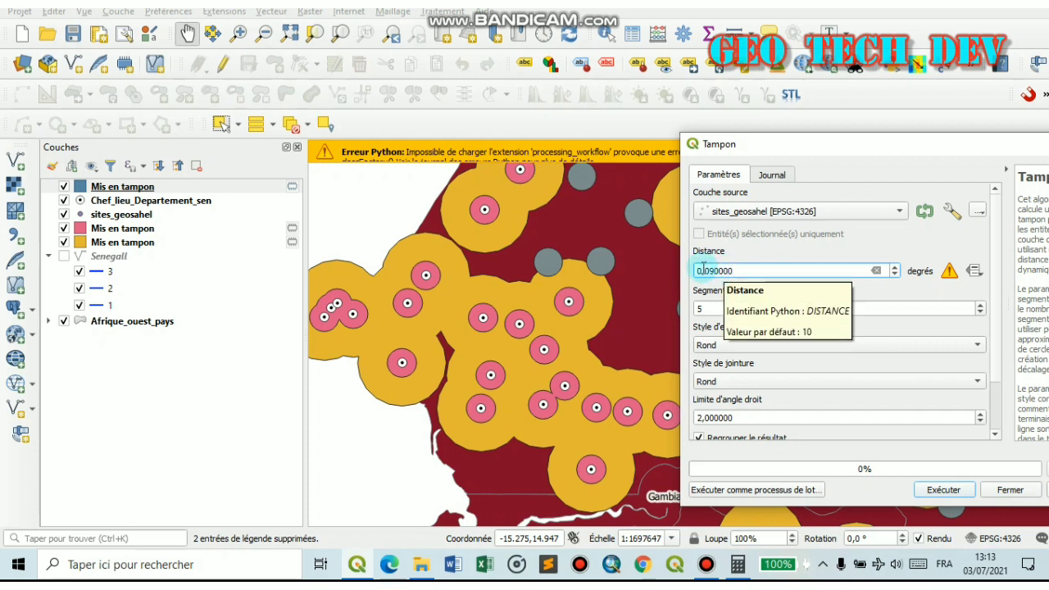
click(712, 271)
key(BackSpace)
text(9)
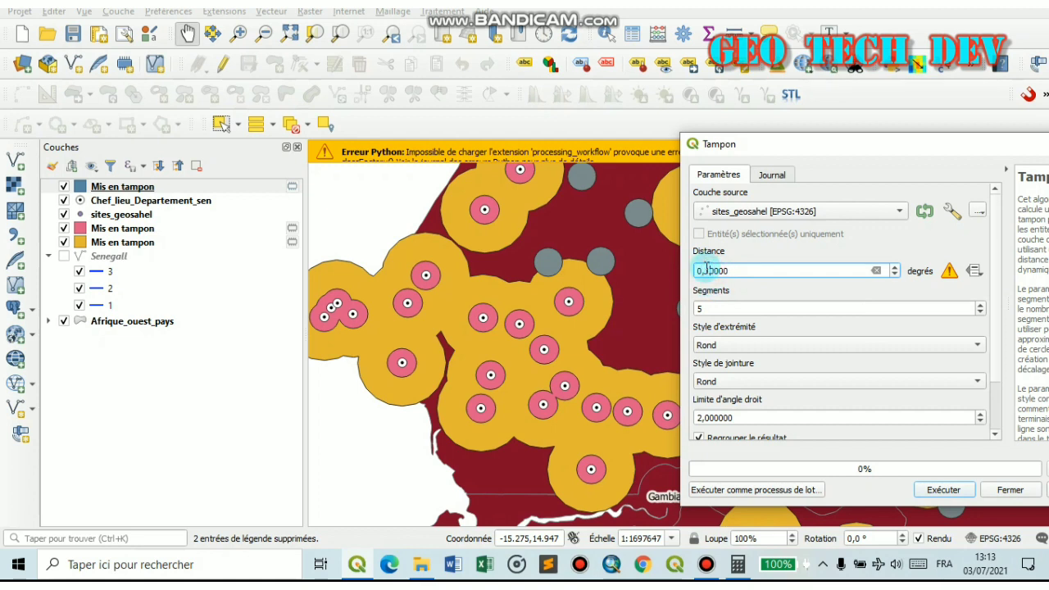
text(2)
click(942, 490)
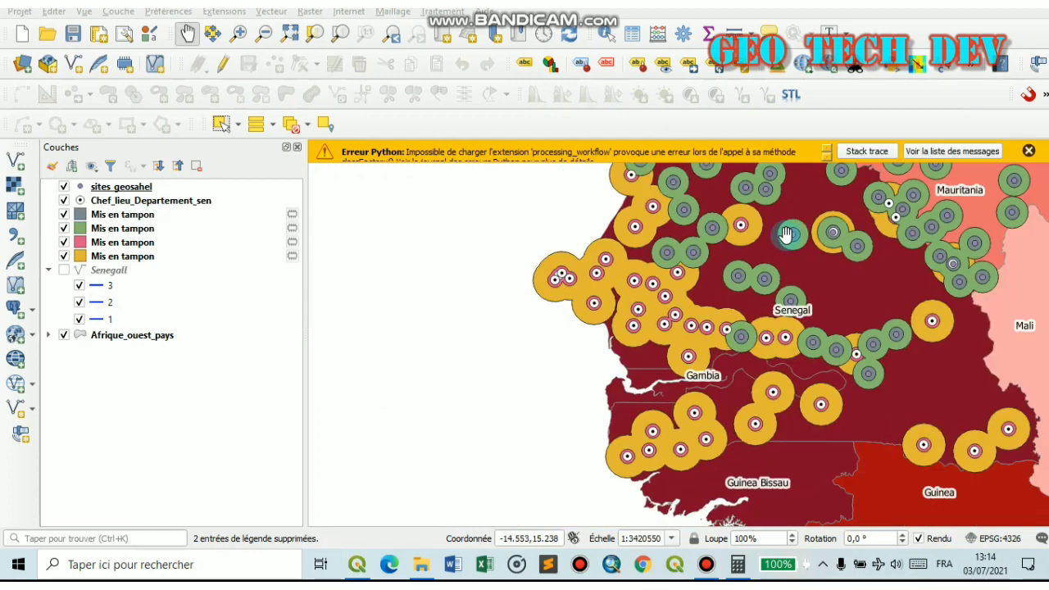
Recolour the smaller sites_geosahel buffer yellow-orange and the larger one red-orange.
key(F7)
click(123, 214)
click(1031, 266)
drag(824, 295, 740, 301)
click(123, 228)
click(1031, 267)
Recolour the 10 km department capital buffer magenta and the 30 km one brown.
click(164, 240)
click(163, 240)
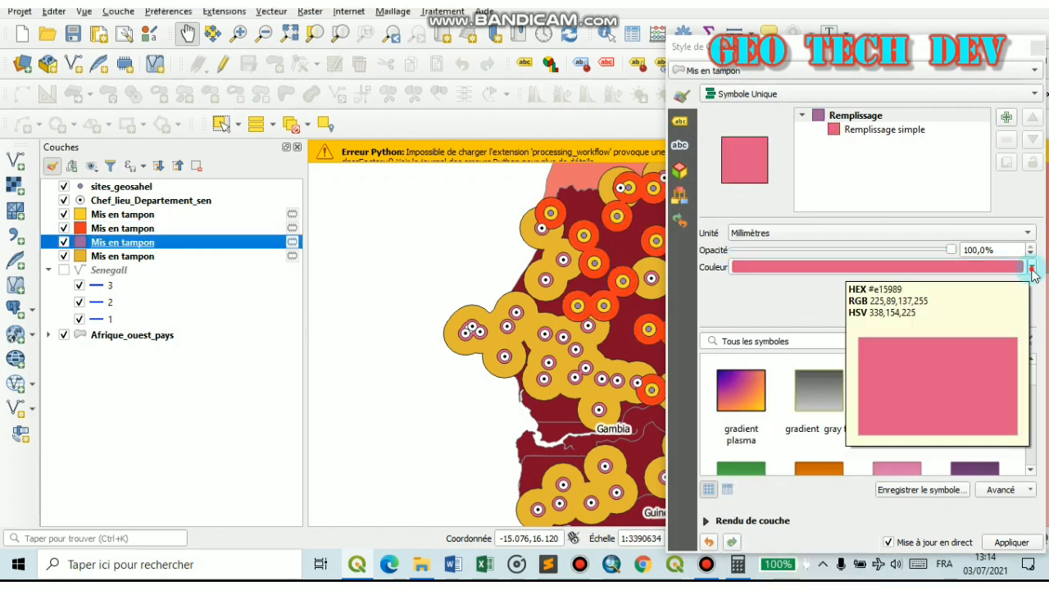
click(1031, 267)
drag(866, 332, 860, 354)
click(169, 255)
click(1031, 267)
click(843, 336)
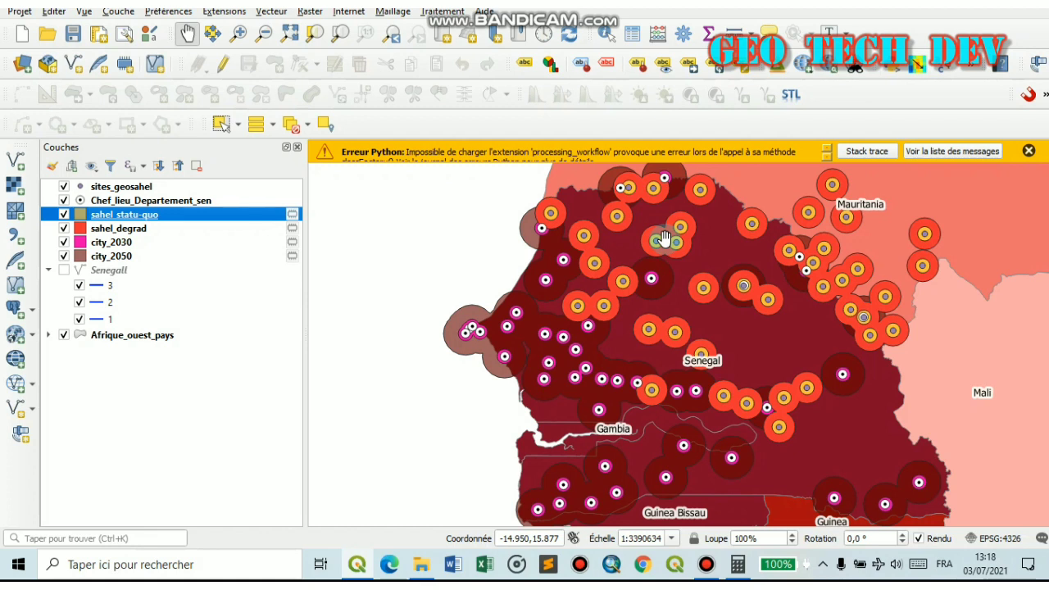
Show the Senegall river layer and place it above the four buffer layers.
click(107, 273)
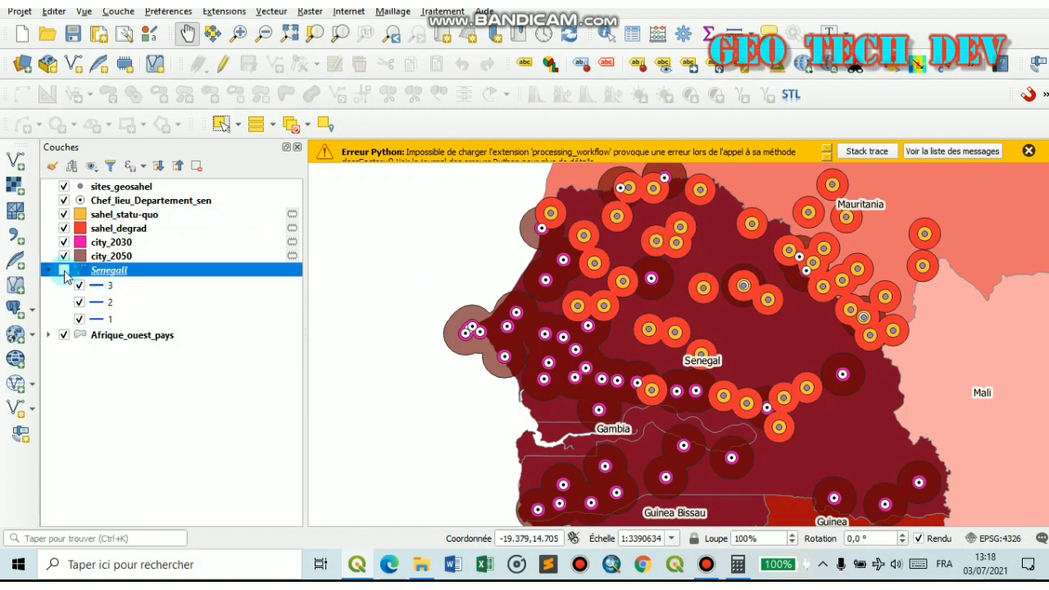
click(64, 272)
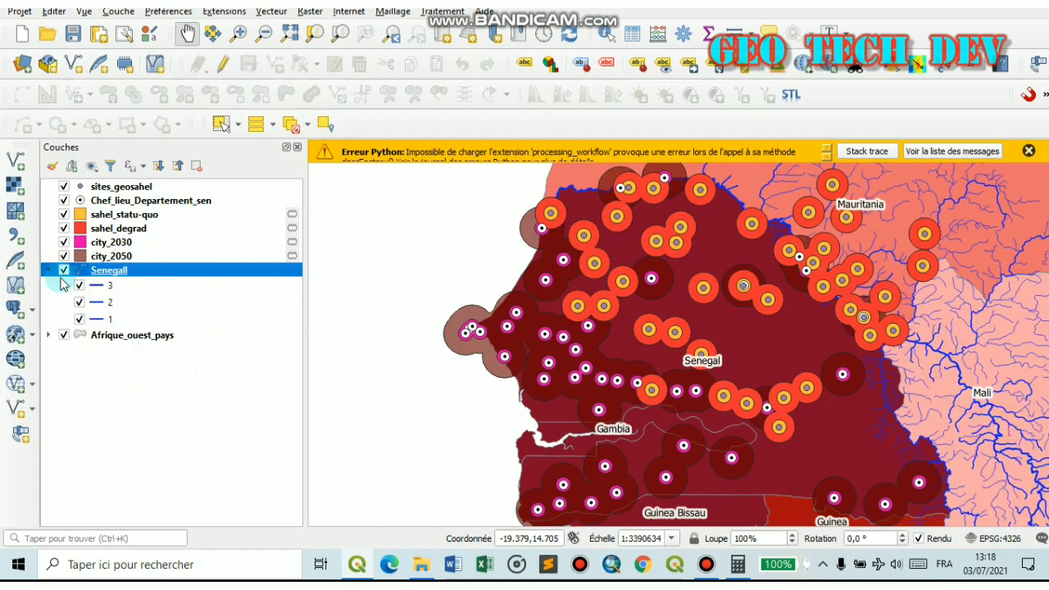
drag(921, 309, 825, 317)
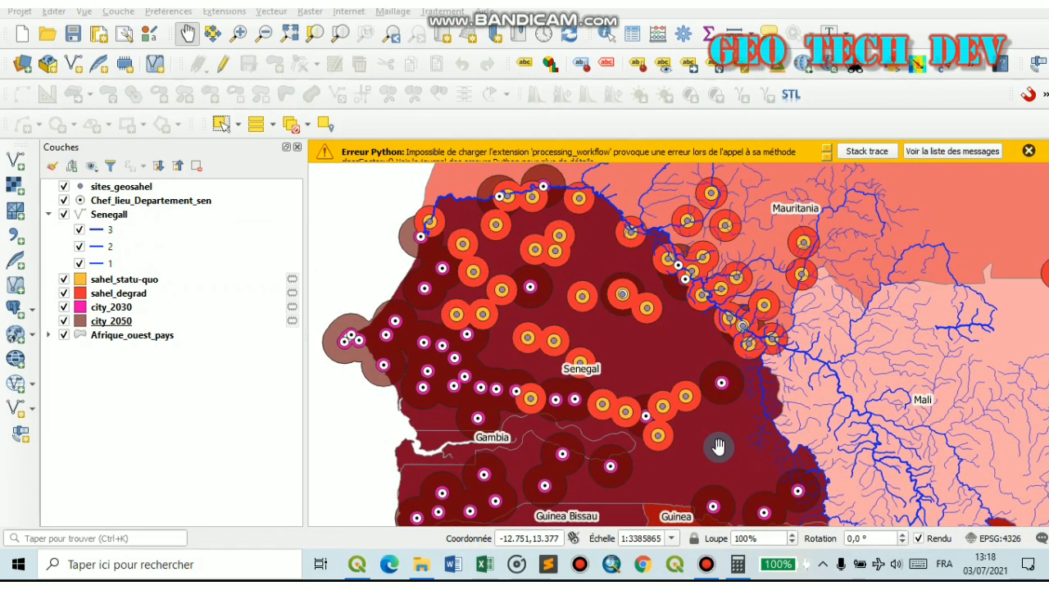
click(825, 372)
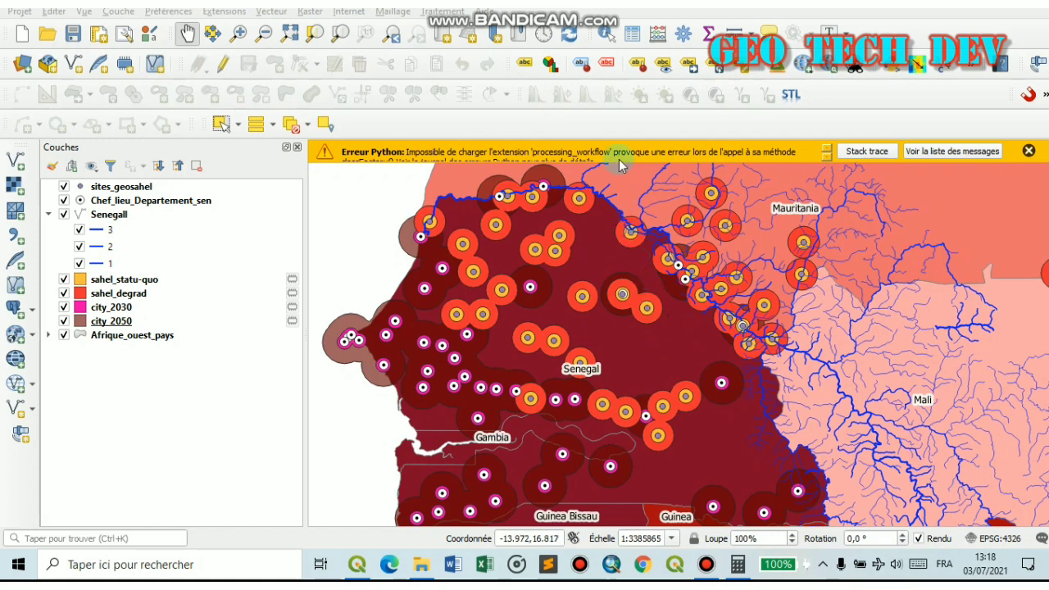
Select the main Senegal river line and create a dissolved 0.4-degree buffer of only that selected feature.
click(220, 124)
click(443, 198)
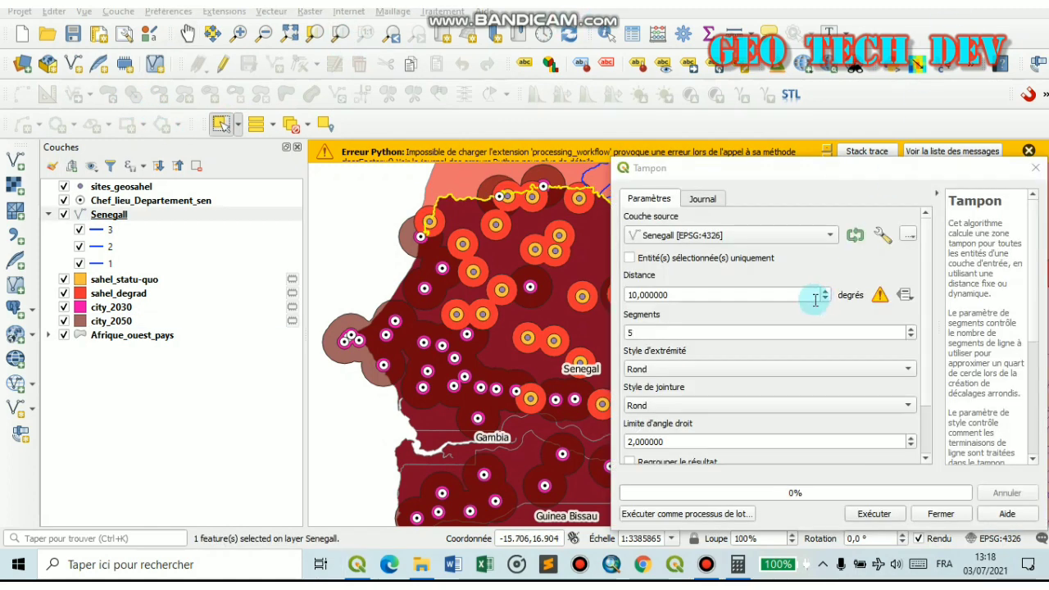
click(728, 171)
drag(729, 173, 704, 96)
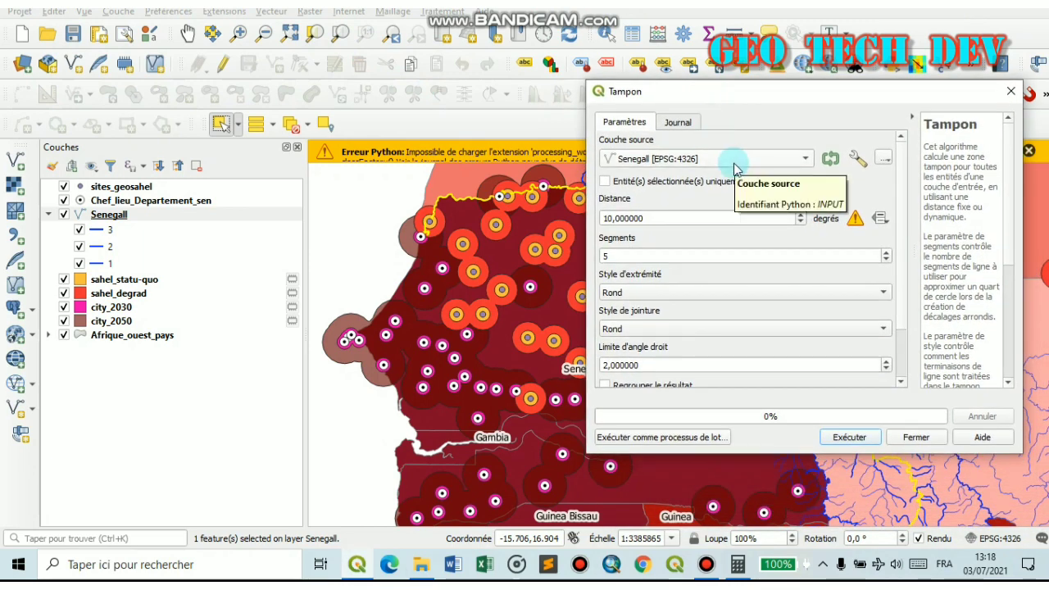
click(606, 181)
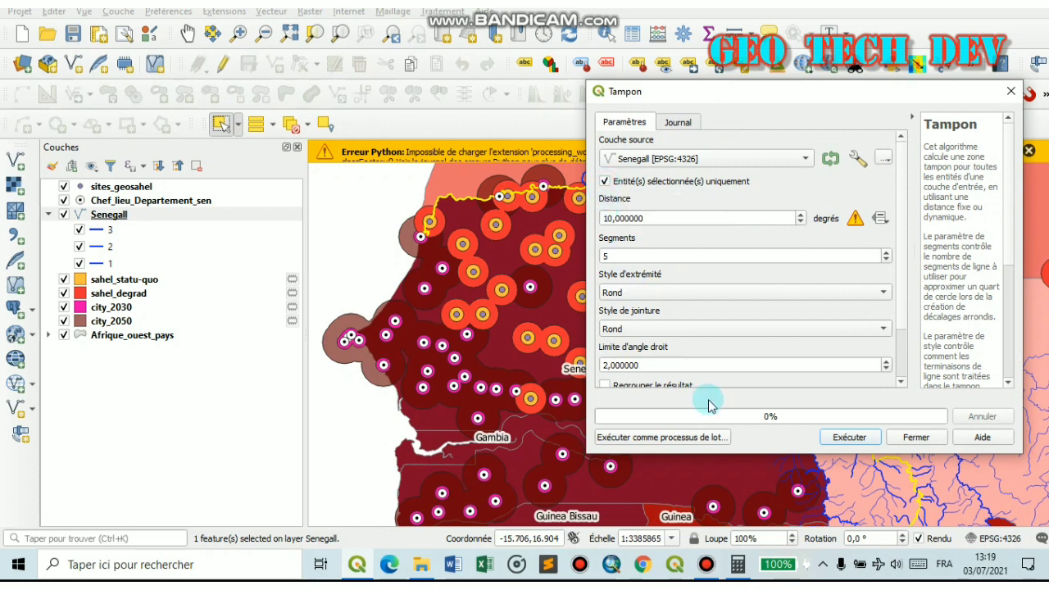
click(847, 437)
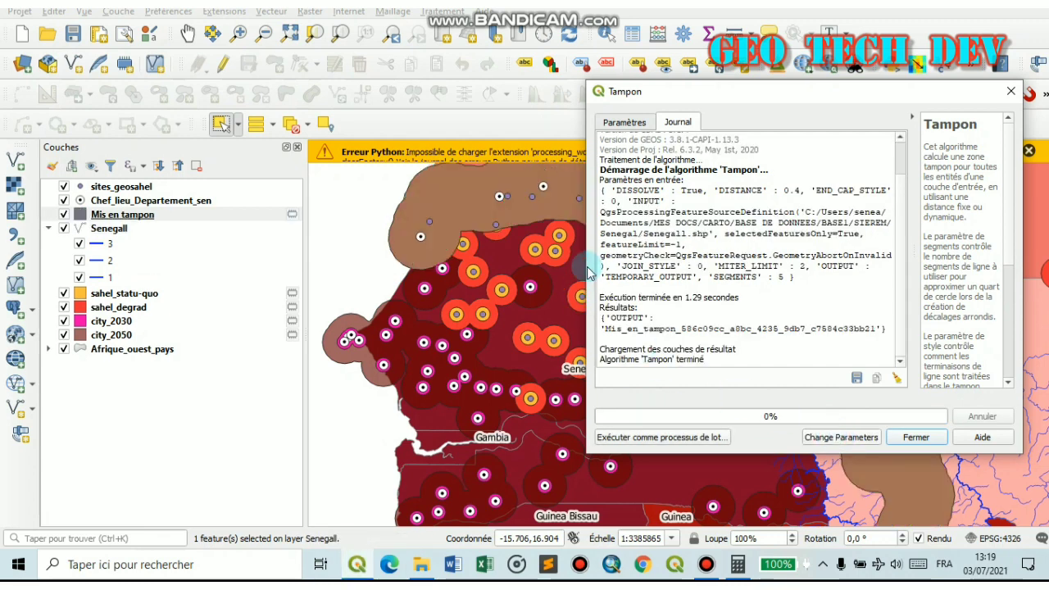
click(1010, 91)
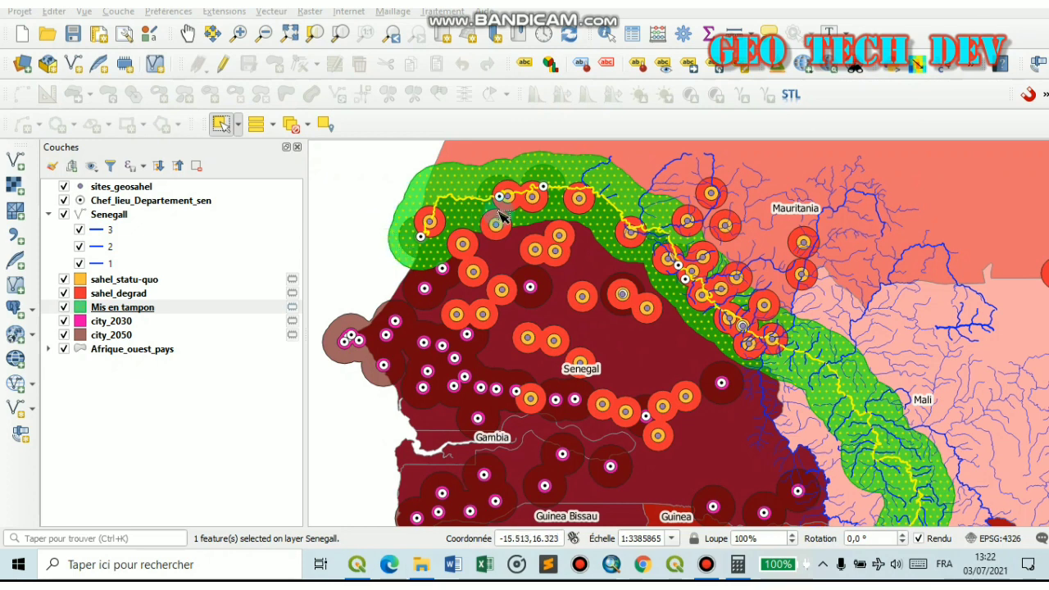
Hide the Senegall river layer and review the attribute table of sites_geosahel.
click(64, 215)
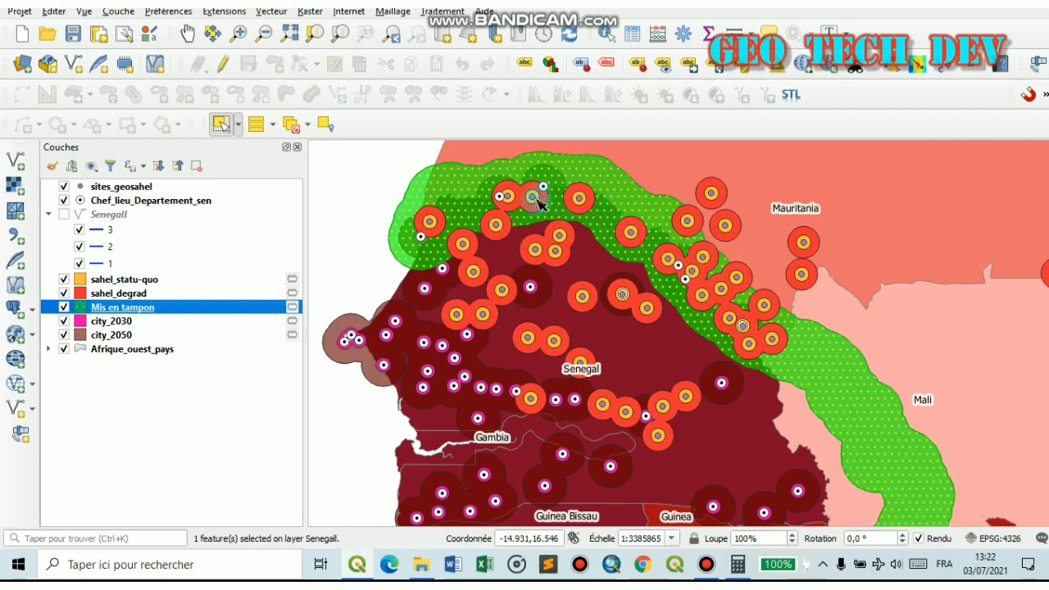
click(121, 189)
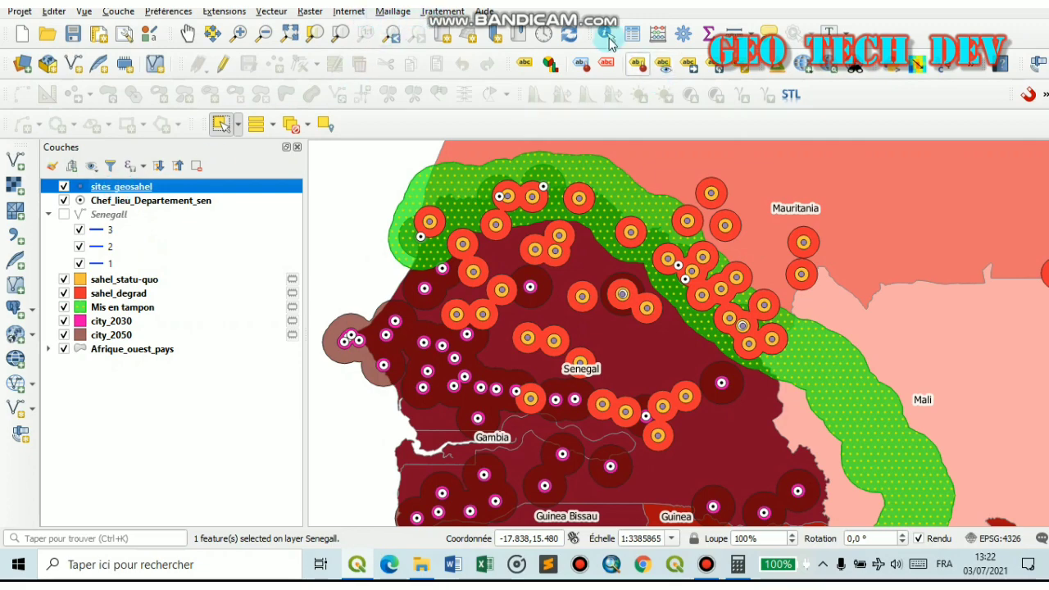
click(634, 39)
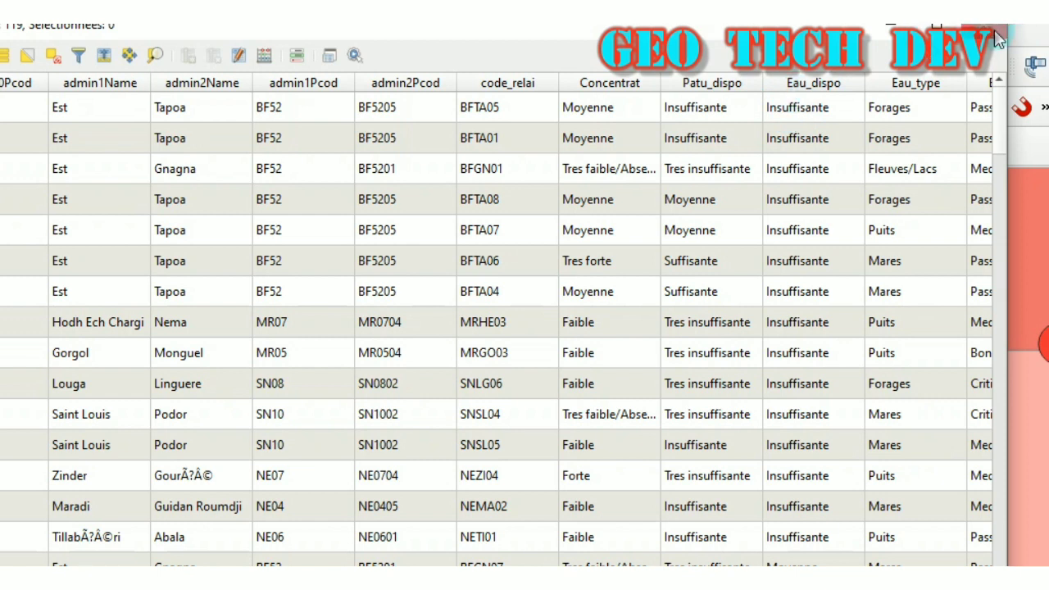
click(813, 84)
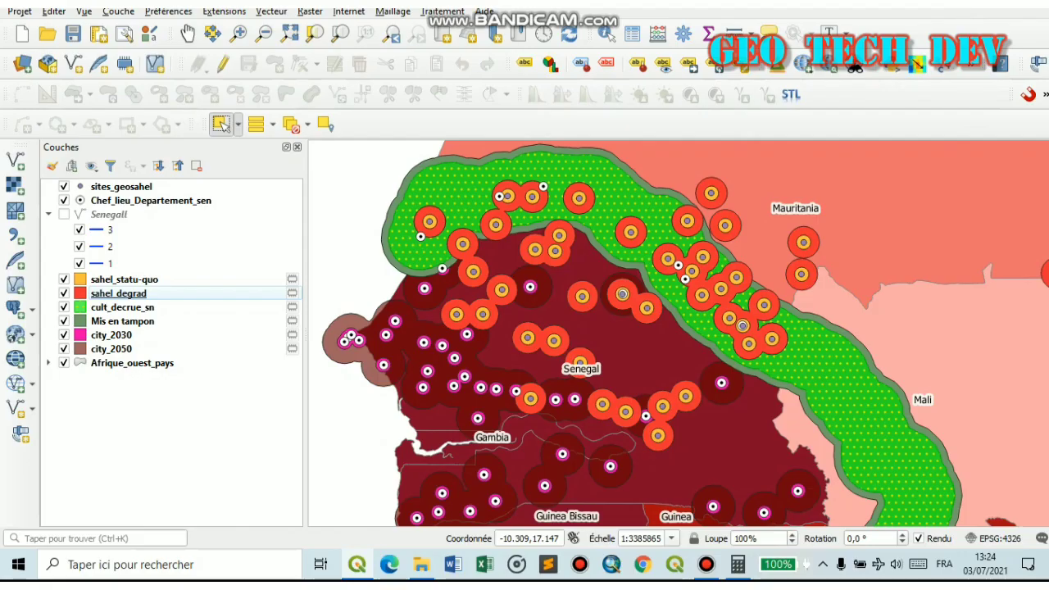
Examine the whole West Africa map and how the site and city buffers overlap the cult_decrue_sn zone along the Senegal river.
scroll(657, 352, down, 1)
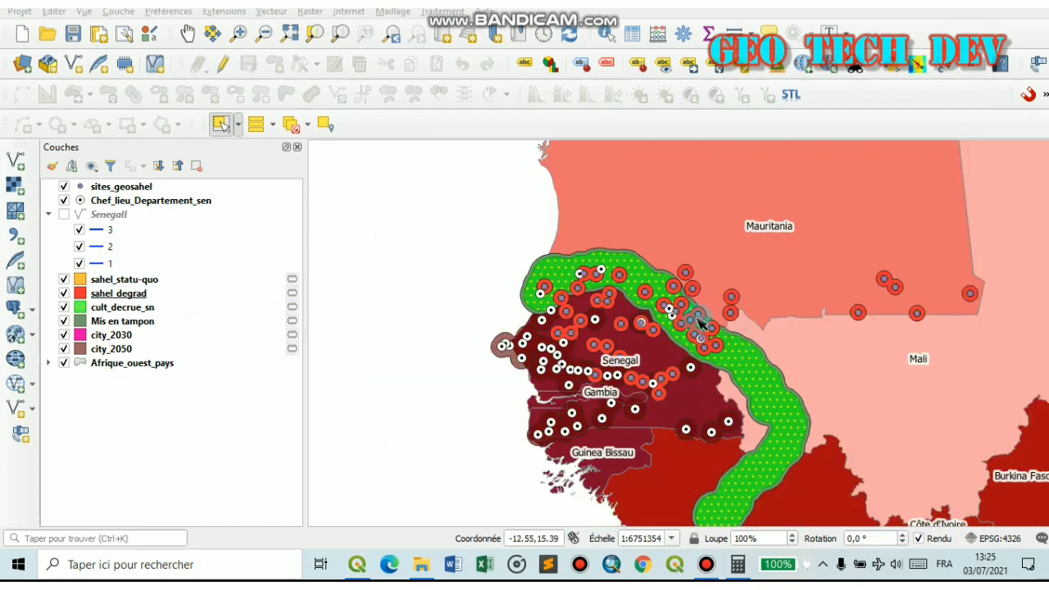
click(292, 37)
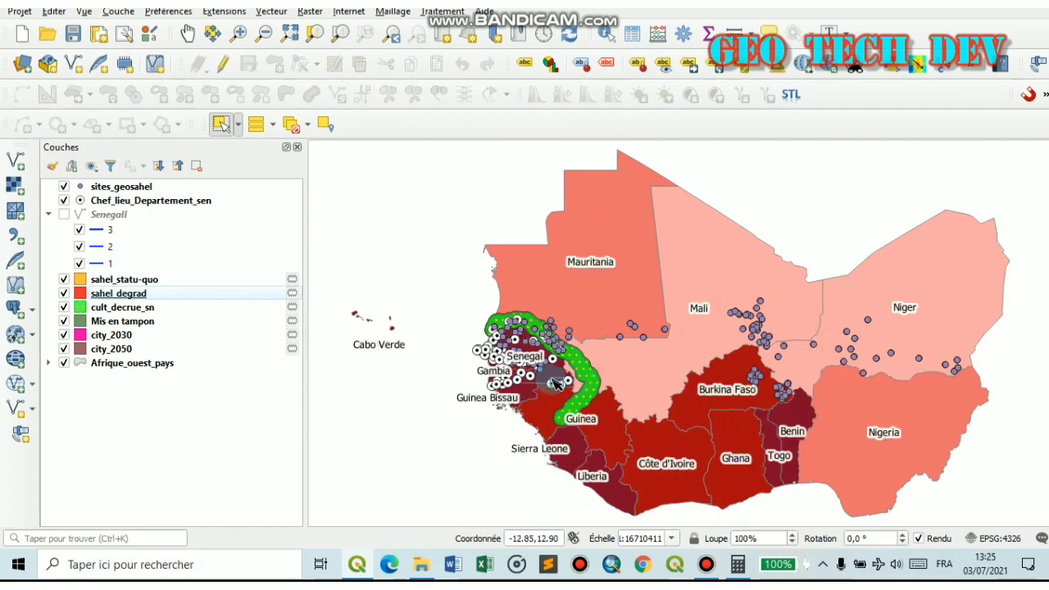
scroll(554, 383, up, 1)
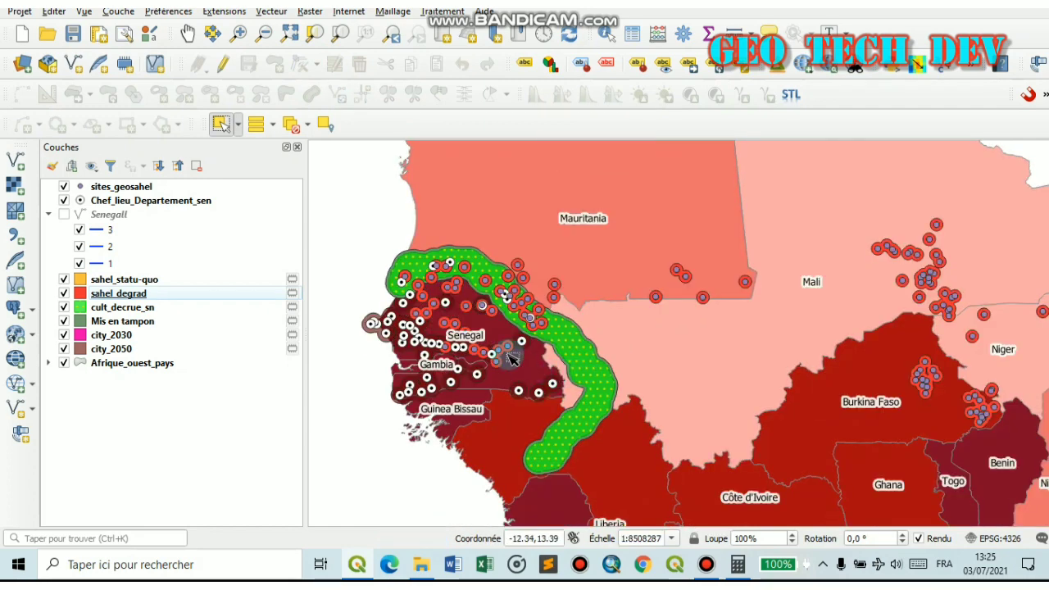
scroll(416, 335, up, 1)
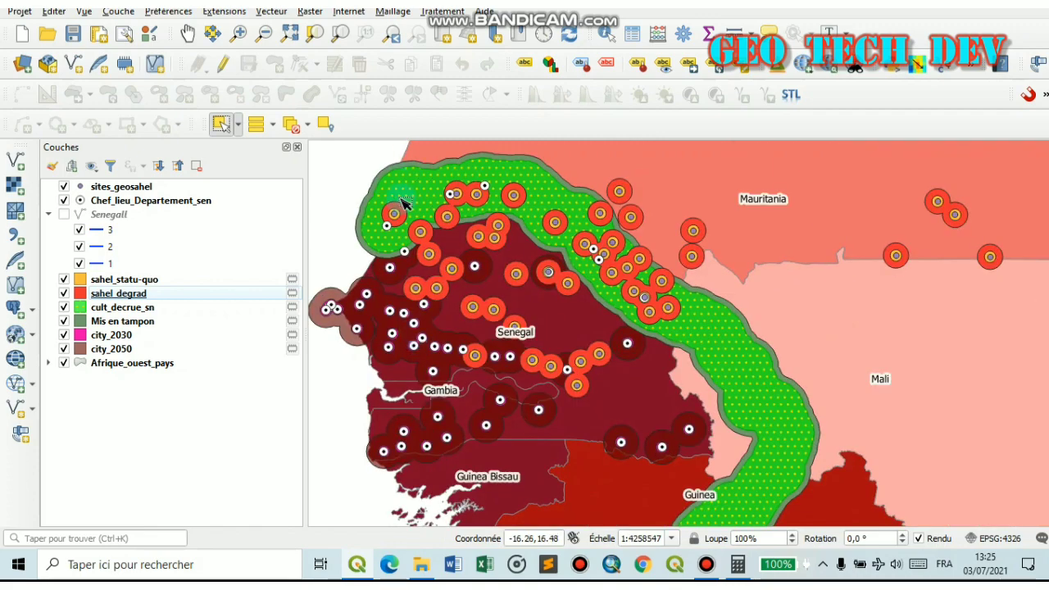
scroll(403, 205, up, 1)
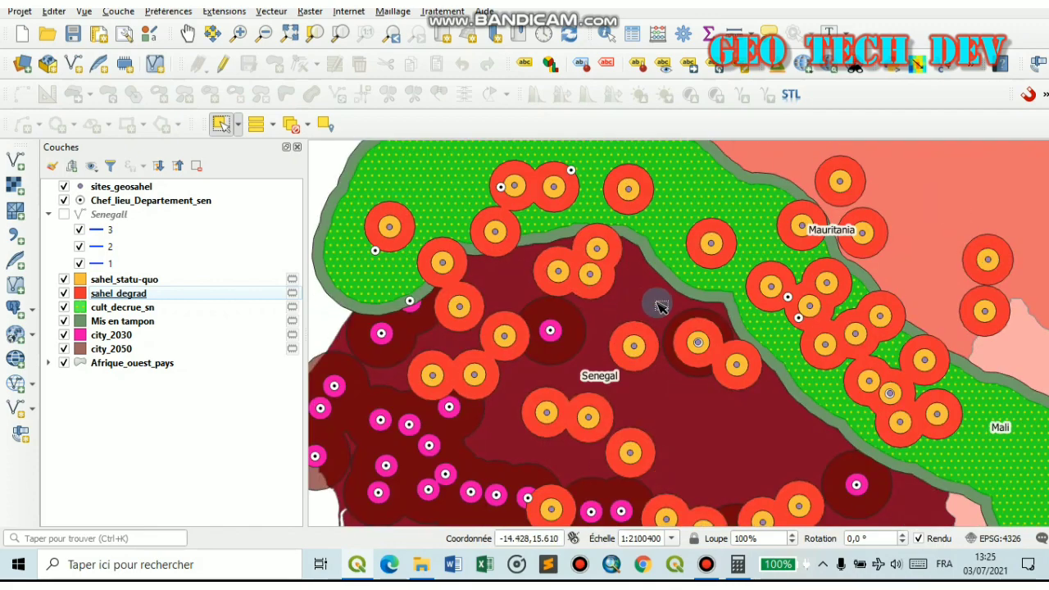
scroll(806, 237, up, 1)
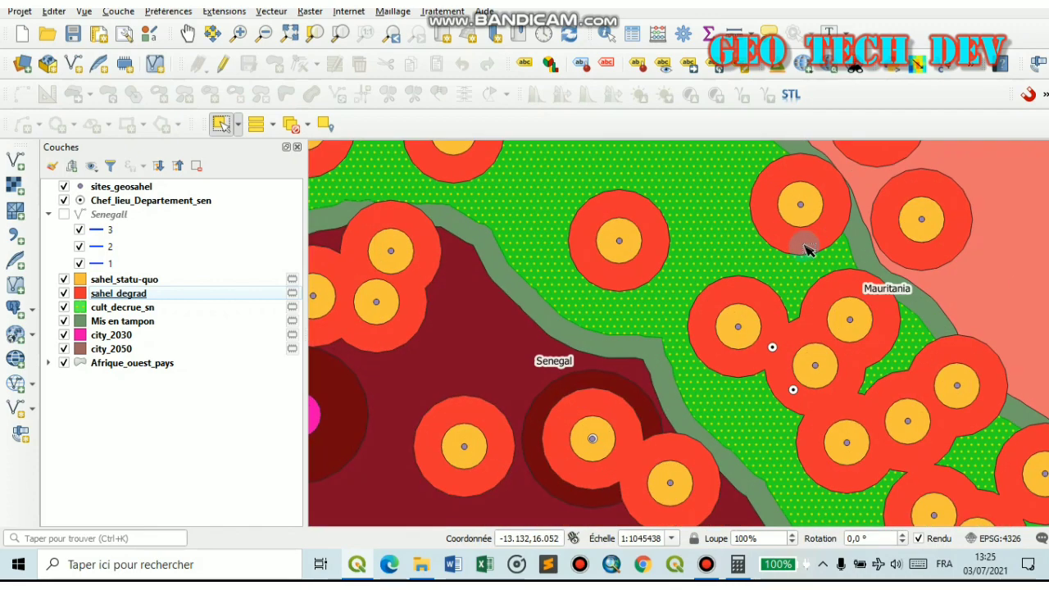
scroll(806, 250, down, 1)
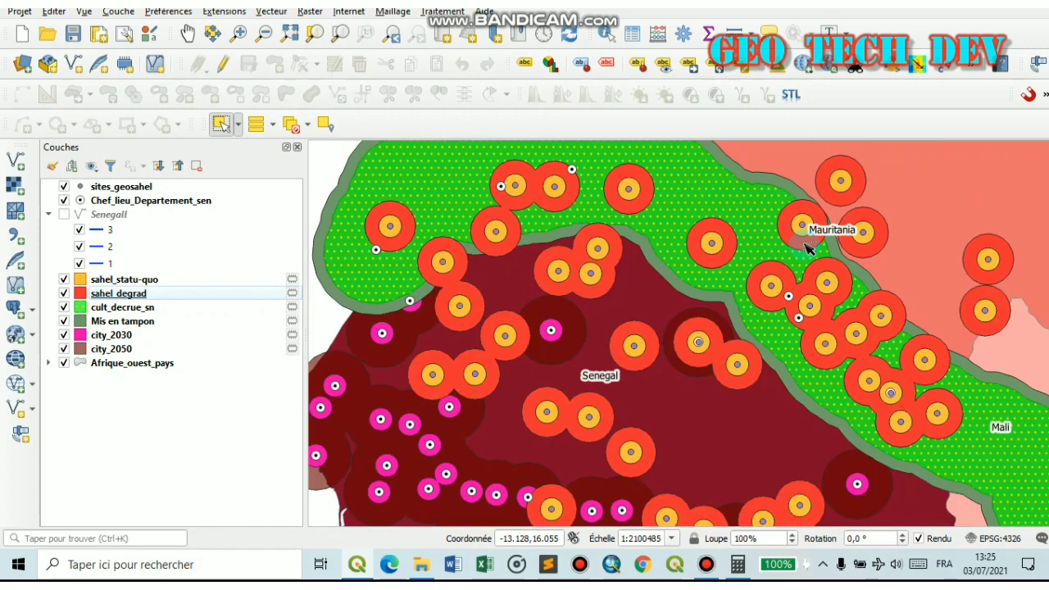